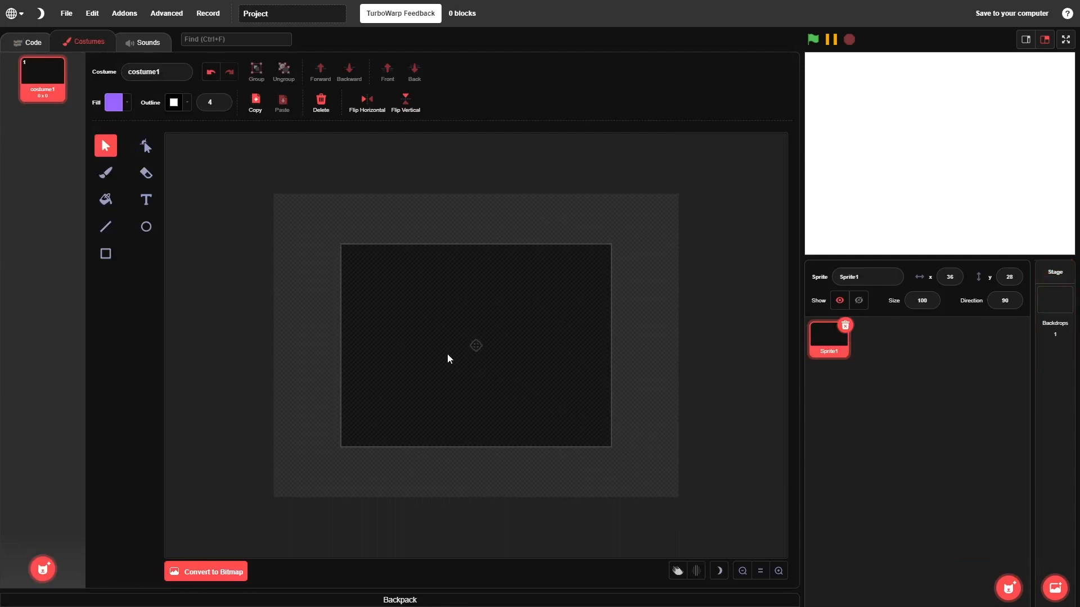
# Draw a circle near the centre of the costume canvas, filled with light blue #66c7ff and outlined in black
pyautogui.click(146, 227)
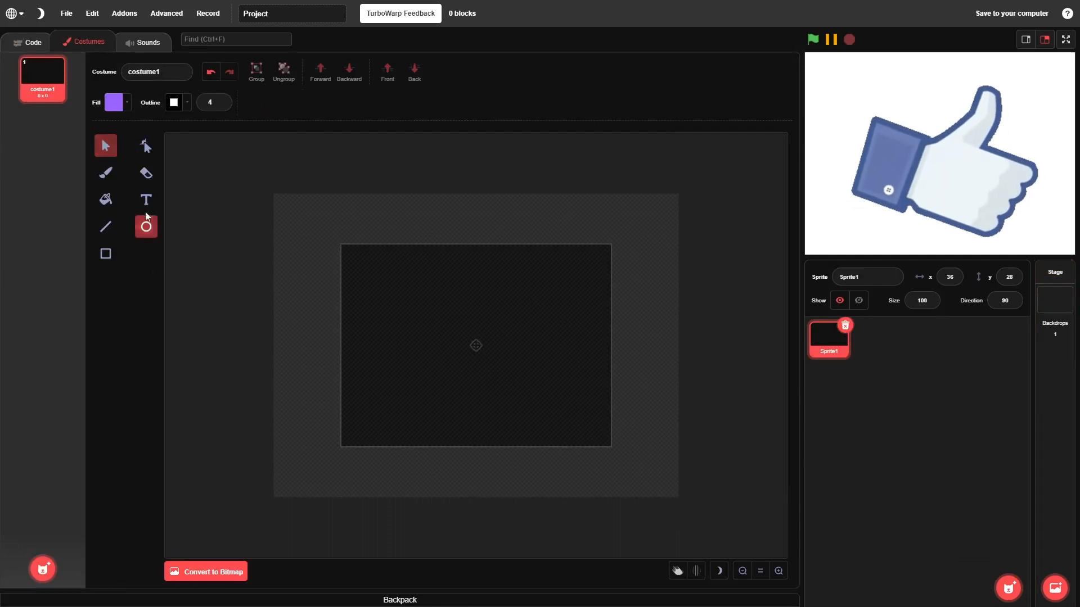
pyautogui.click(113, 109)
pyautogui.moveTo(127, 167)
pyautogui.mouseDown()
pyautogui.moveTo(104, 173)
pyautogui.moveTo(113, 178)
pyautogui.mouseUp()
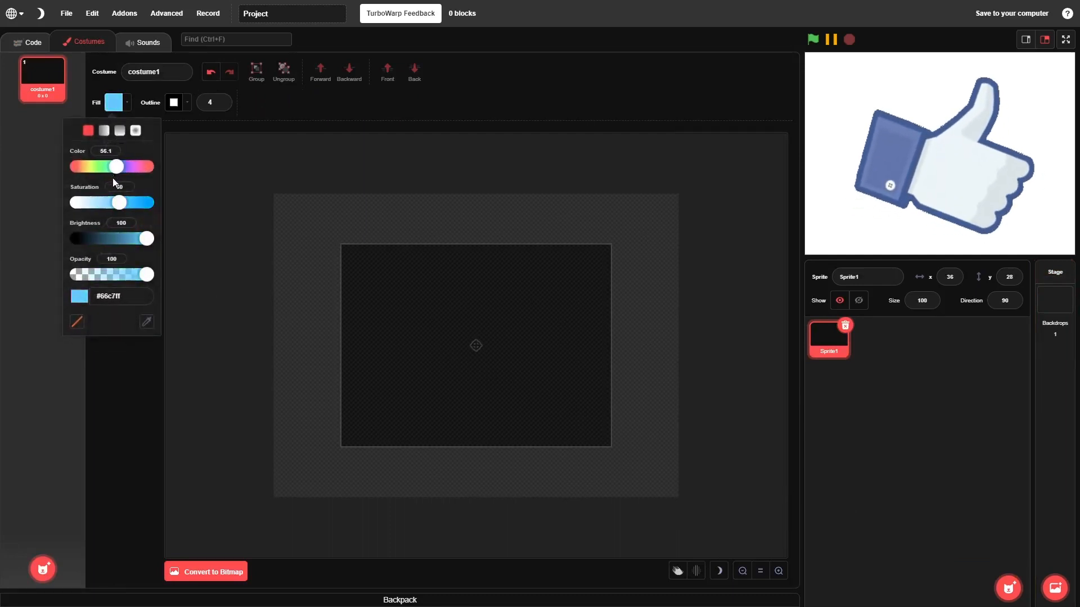
pyautogui.click(104, 351)
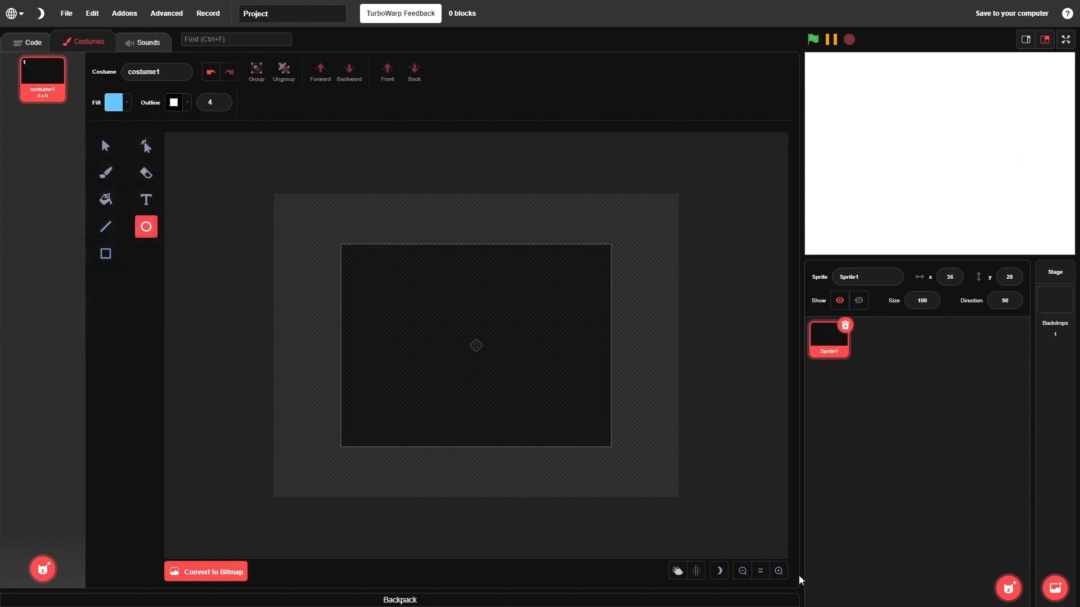
pyautogui.click(778, 571)
pyautogui.click(778, 571)
pyautogui.click(779, 571)
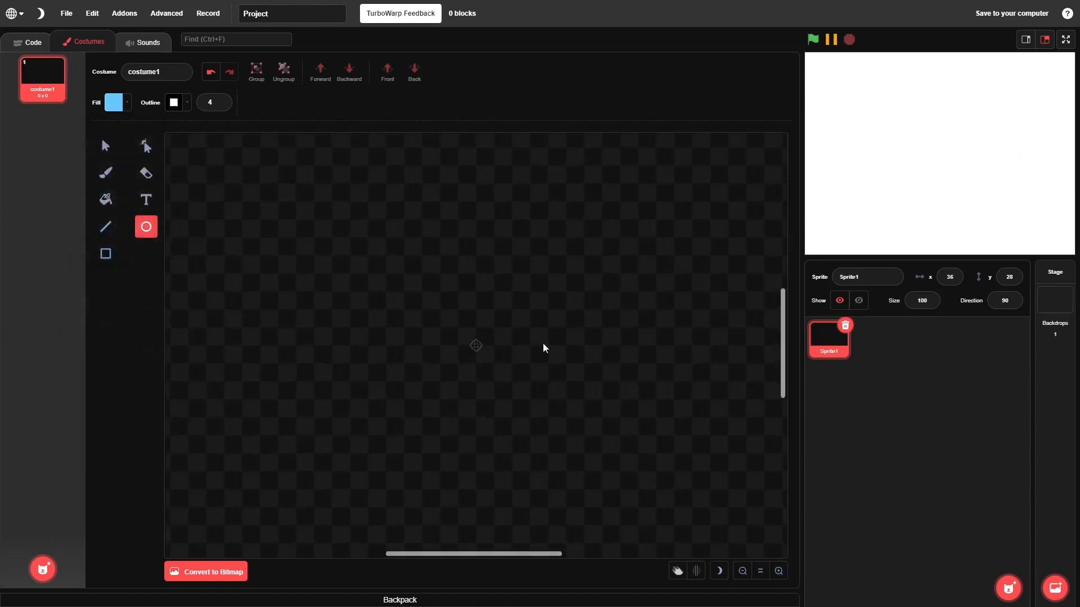
pyautogui.moveTo(423, 283); pyautogui.dragTo(549, 403)
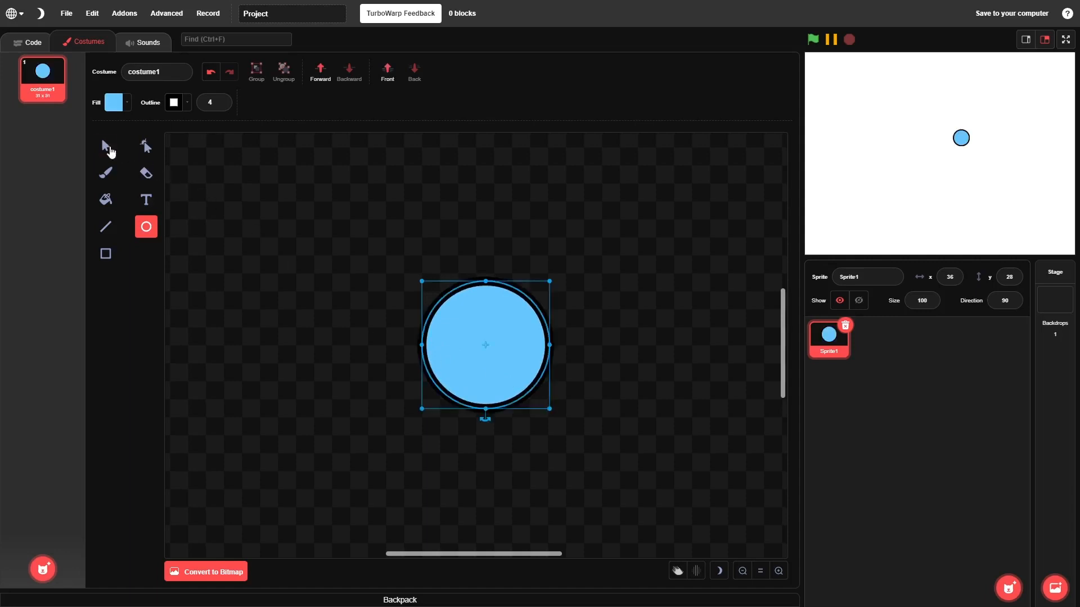
# Move the blue circle onto the costume's centre point and deselect it
pyautogui.click(106, 146)
pyautogui.moveTo(480, 347); pyautogui.dragTo(464, 347)
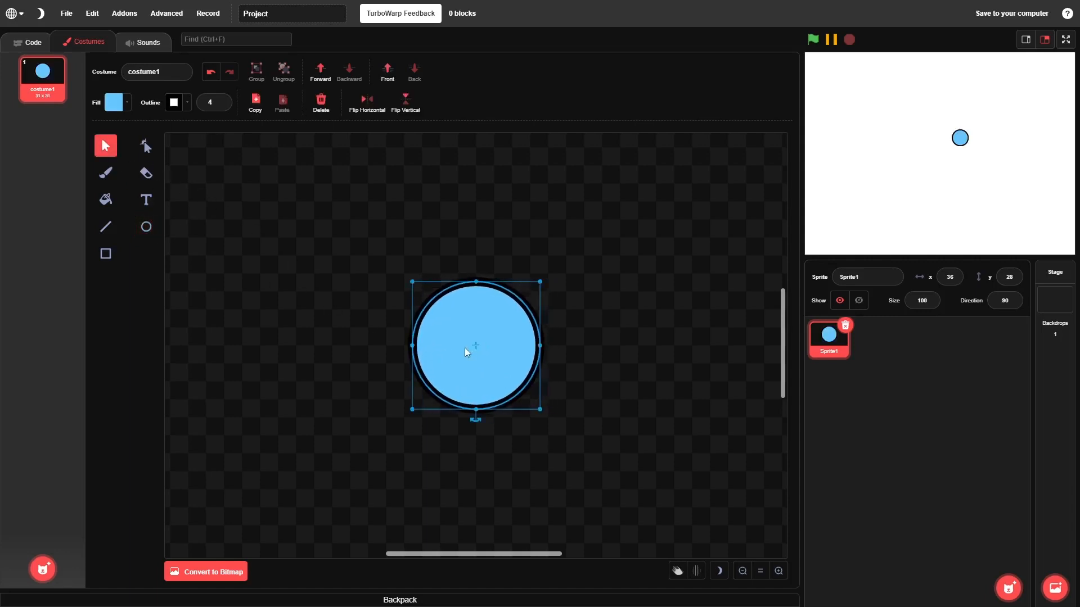
pyautogui.click(381, 341)
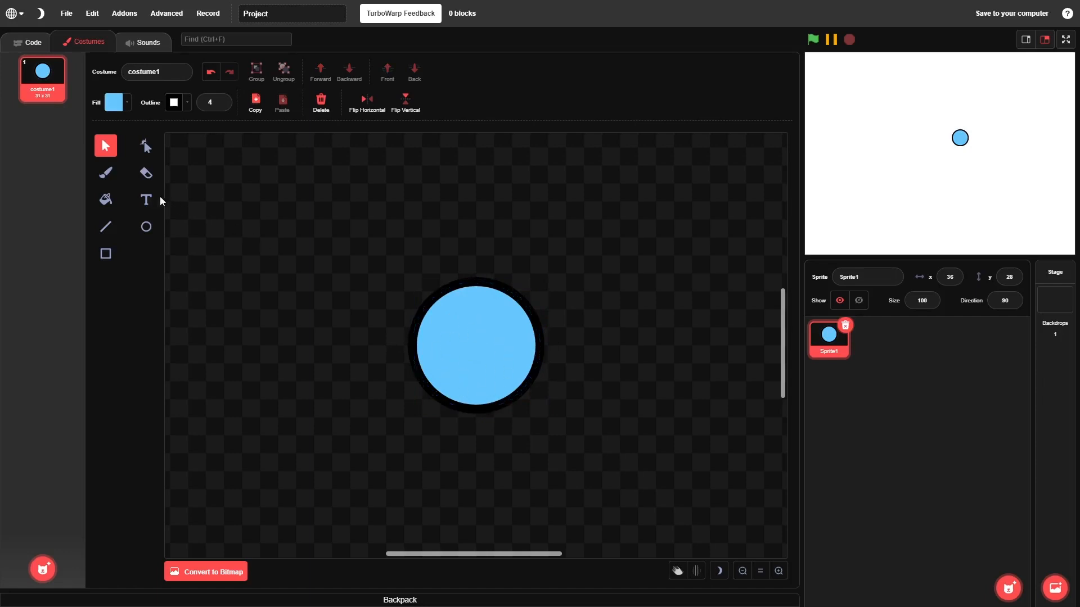
# Paint two black eyes near the circle's right edge, one above the other, using a size 5 brush
pyautogui.click(105, 173)
pyautogui.click(114, 103)
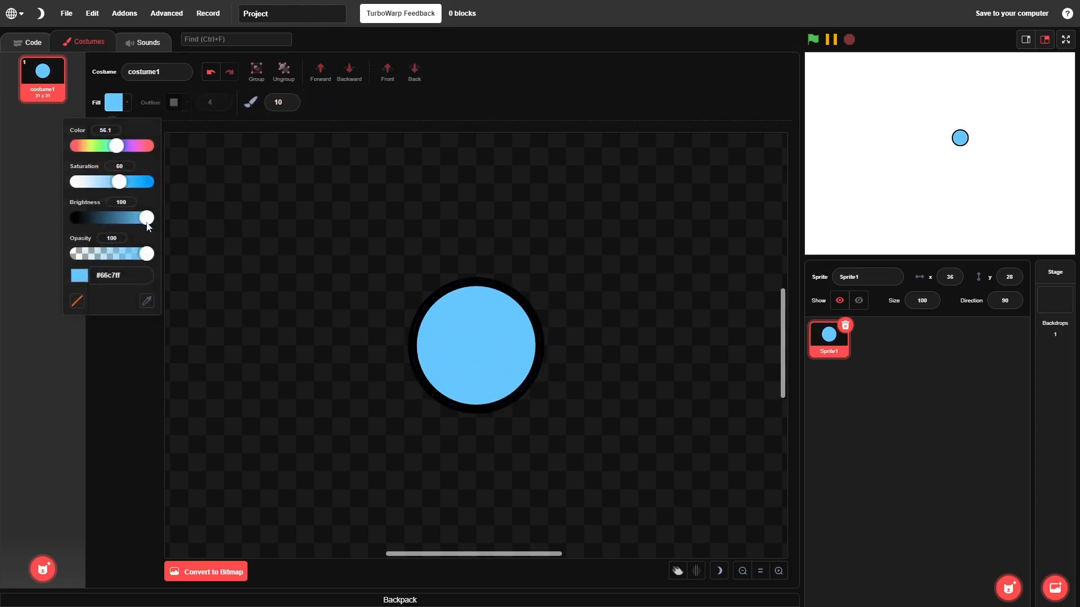
pyautogui.moveTo(145, 217); pyautogui.dragTo(1, 237)
pyautogui.click(1, 238)
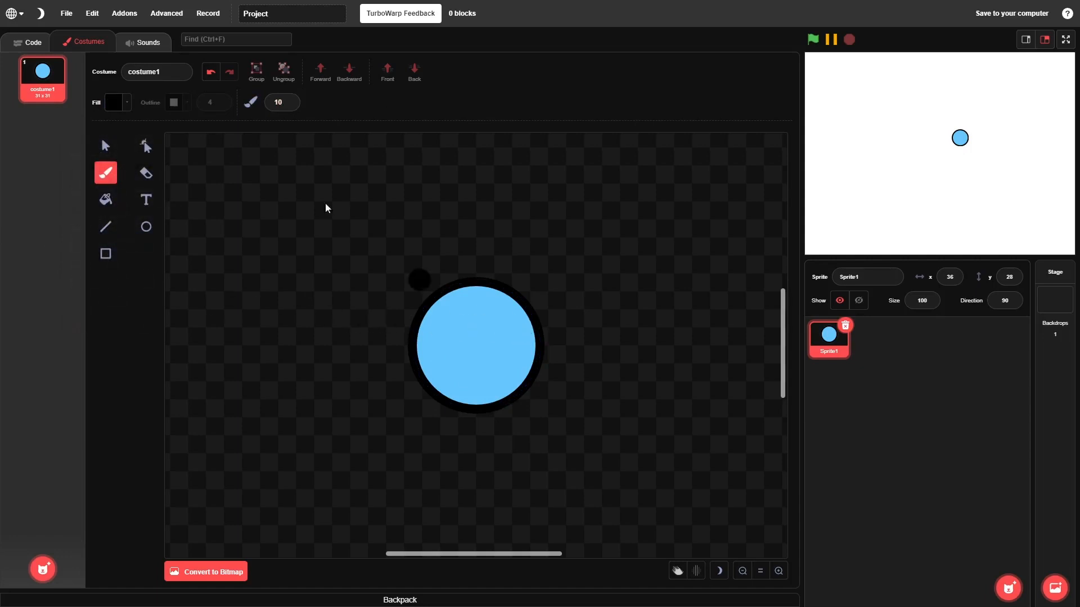
pyautogui.click(278, 102)
pyautogui.write('5')
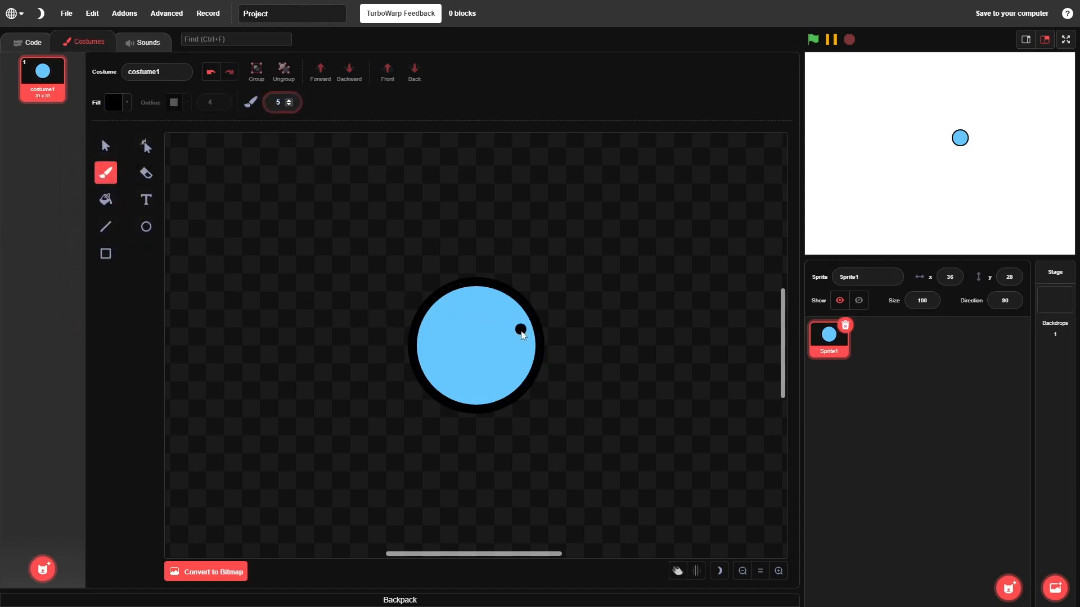
pyautogui.click(521, 331)
pyautogui.click(521, 359)
pyautogui.click(105, 145)
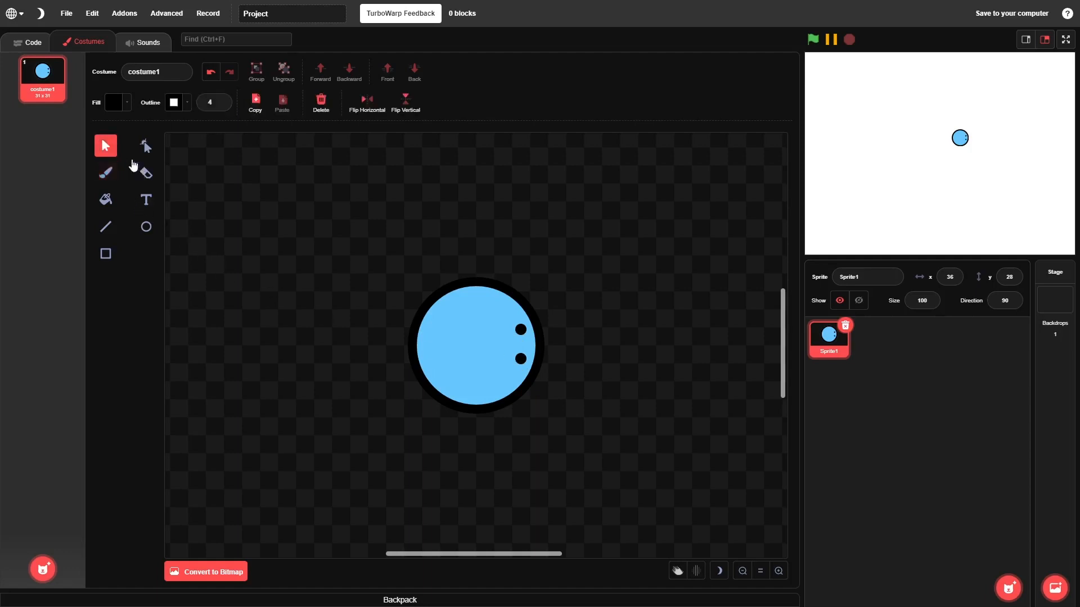
# Show the sprite's code workspace and rename the sprite to Player
pyautogui.click(15, 44)
pyautogui.click(872, 278)
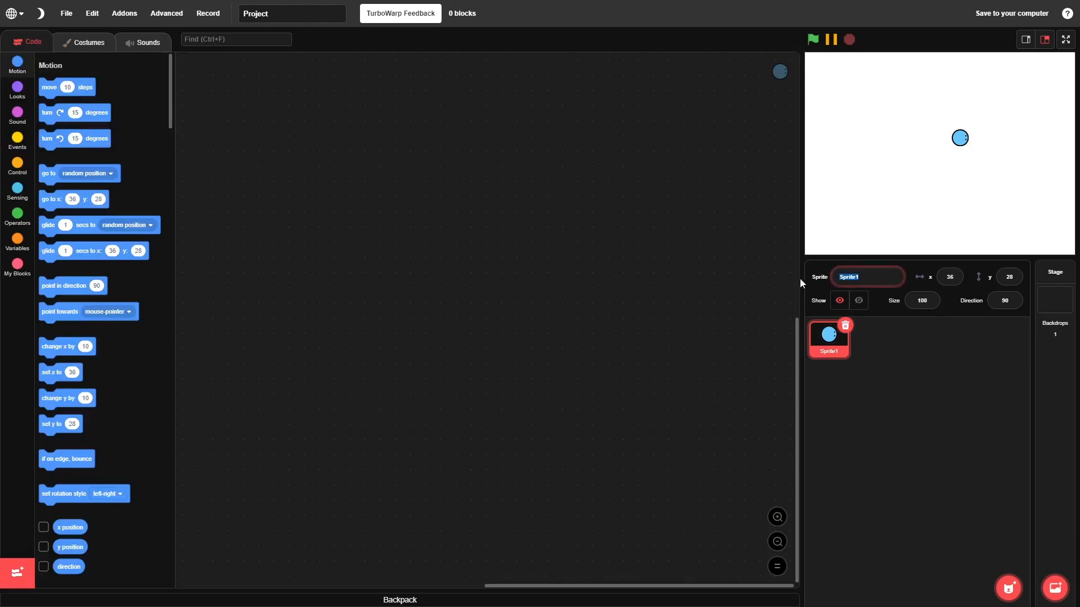
pyautogui.write('Player')
pyautogui.click(912, 368)
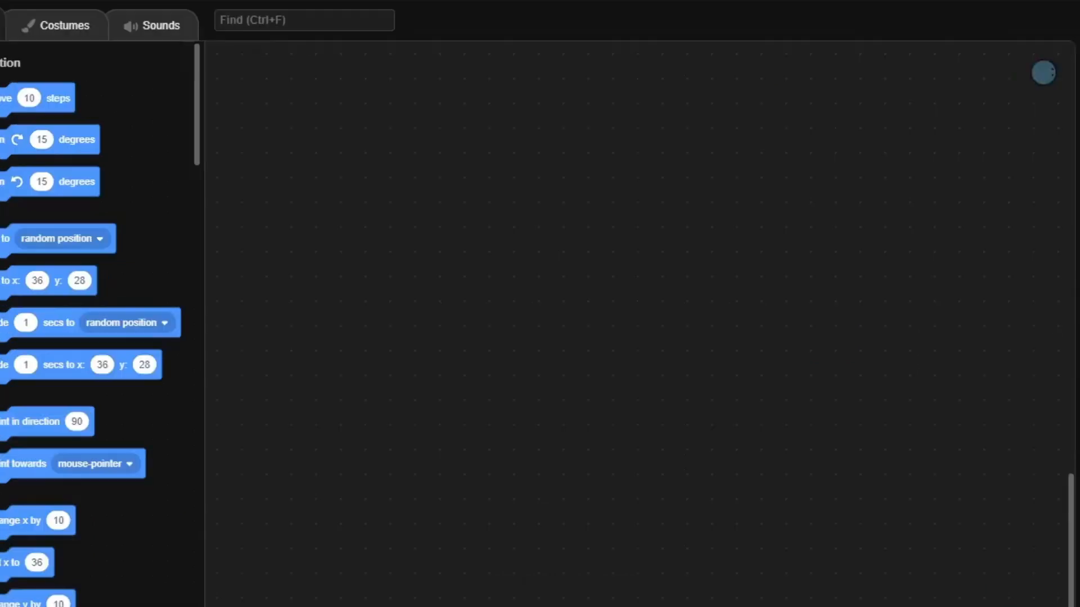
# Build a green-flag script that goes to the front layer, points towards the mouse-pointer and moves 10 steps
pyautogui.click(17, 141)
pyautogui.moveTo(33, 104); pyautogui.dragTo(416, 236)
pyautogui.click(16, 90)
pyautogui.scroll(-2, 11, 378)
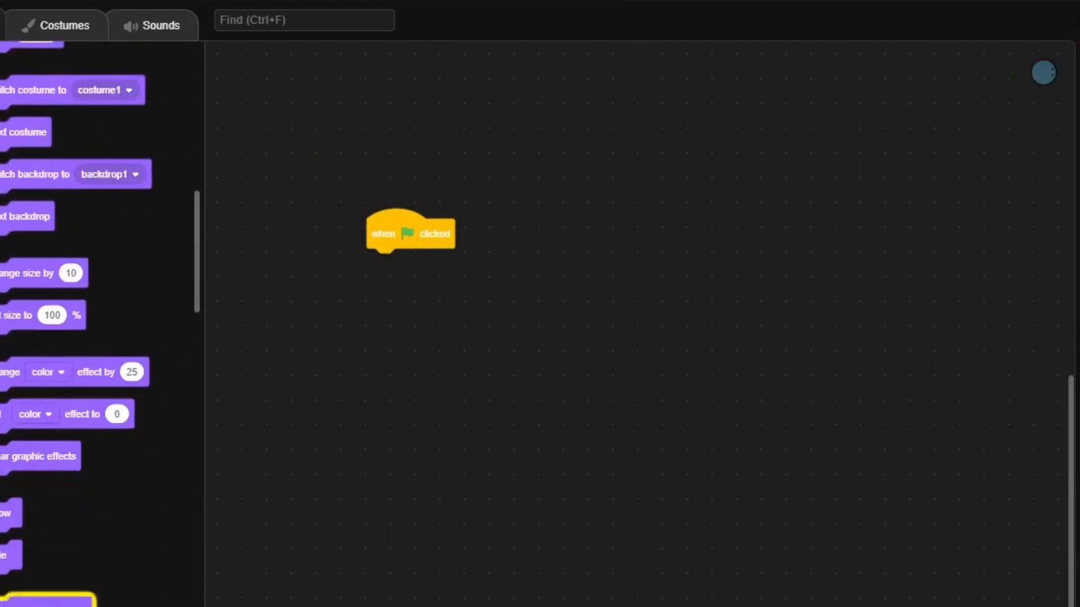
pyautogui.moveTo(23, 602); pyautogui.dragTo(388, 263)
pyautogui.click(1, 62)
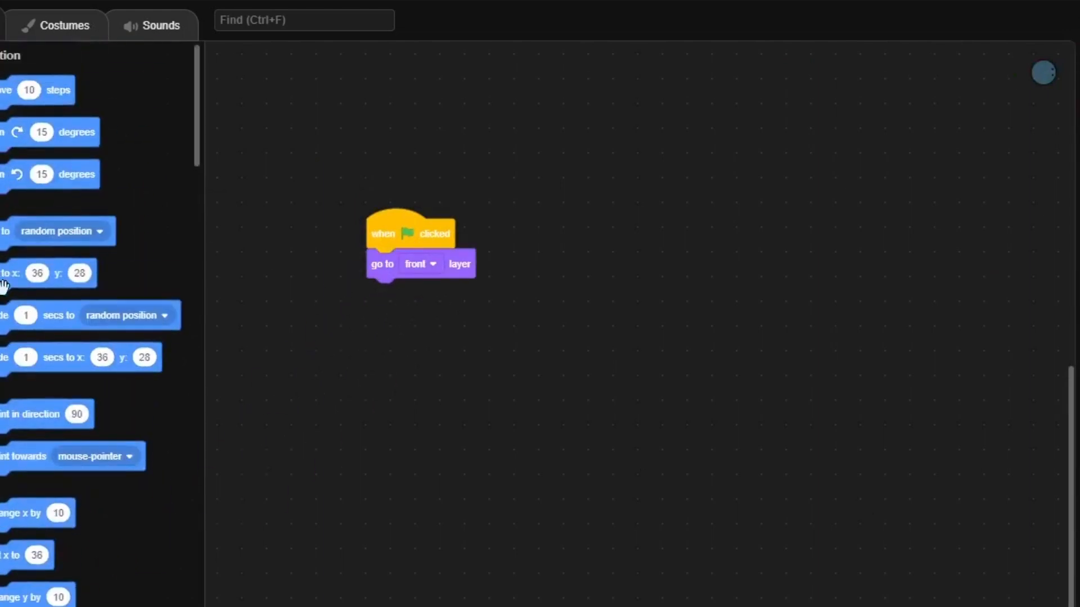
pyautogui.moveTo(35, 456); pyautogui.dragTo(428, 299)
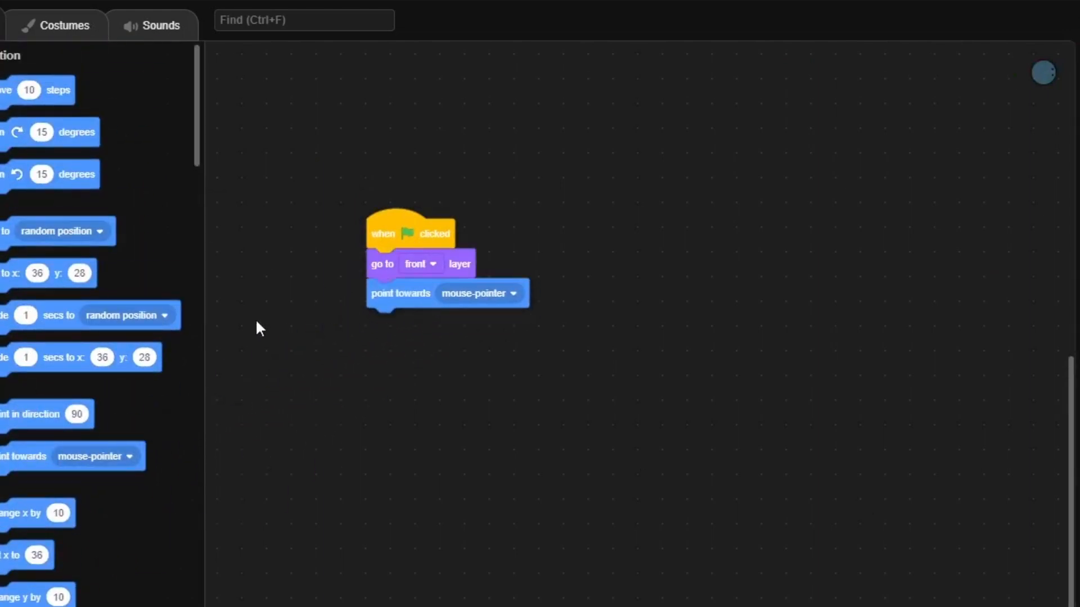
pyautogui.moveTo(45, 96); pyautogui.dragTo(436, 348)
# Wrap the move block in a forever loop and add two empty if-then blocks below it inside the loop
pyautogui.click(1, 248)
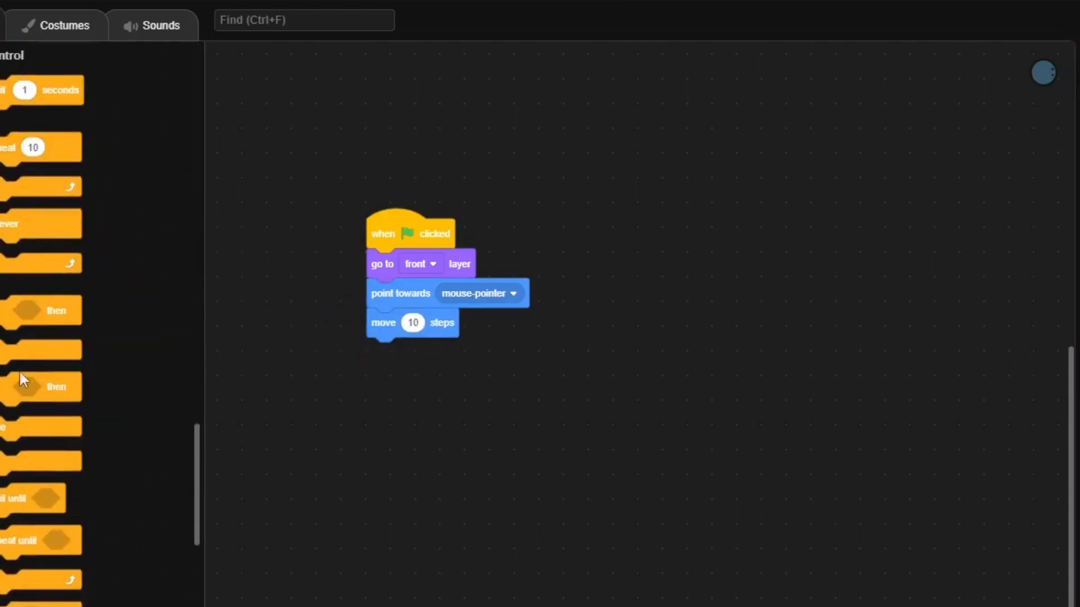
pyautogui.moveTo(24, 394); pyautogui.dragTo(56, 324)
pyautogui.moveTo(48, 306); pyautogui.dragTo(436, 350)
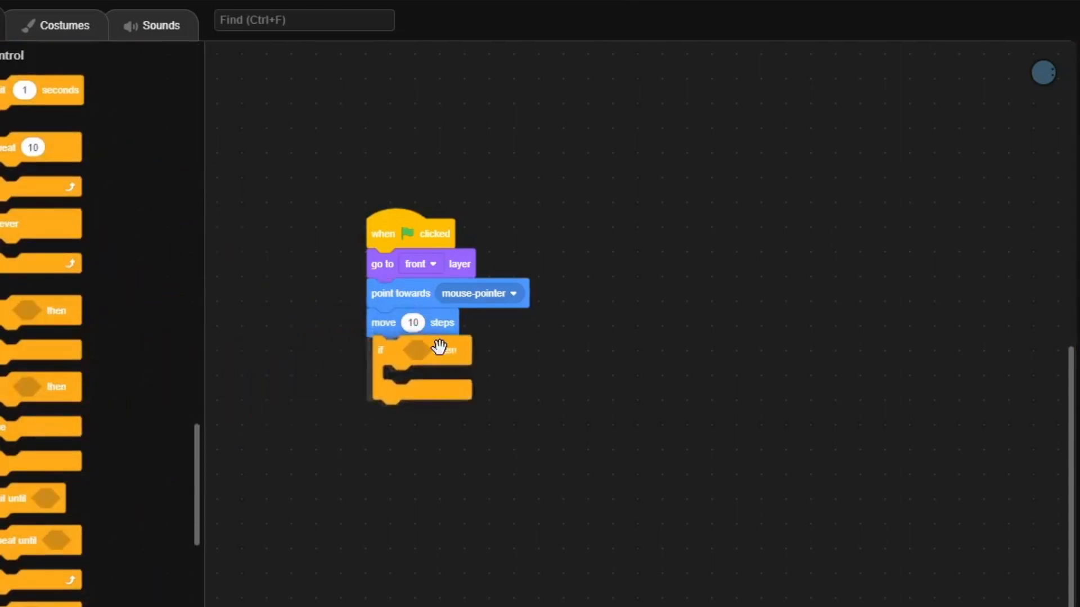
pyautogui.moveTo(23, 224); pyautogui.dragTo(415, 326)
pyautogui.moveTo(11, 315); pyautogui.dragTo(375, 445)
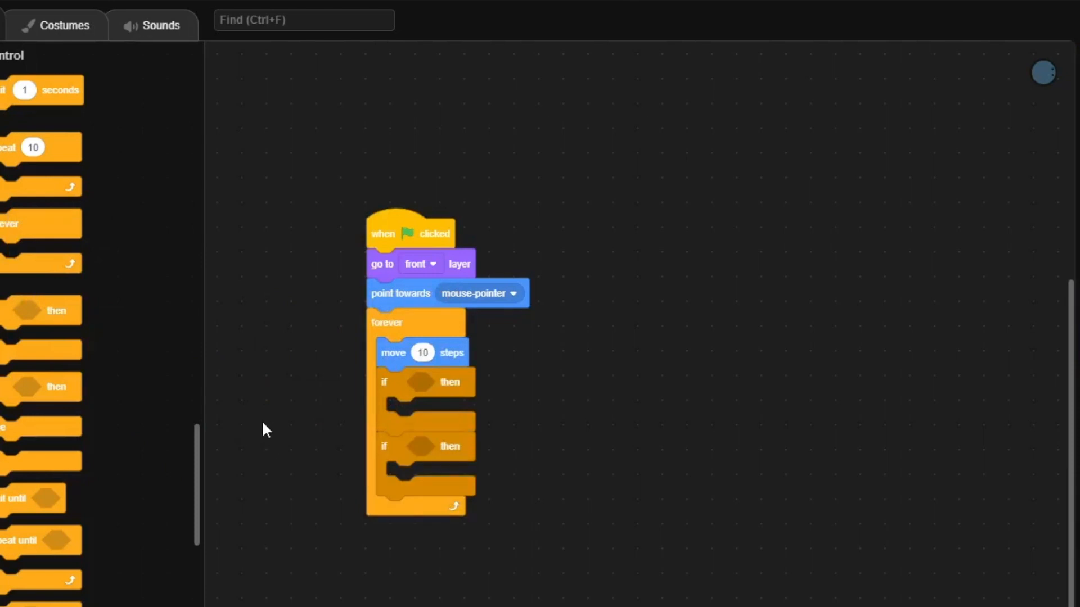
# Set the first if condition to key w pressed and the second to key s pressed
pyautogui.click(1, 287)
pyautogui.moveTo(50, 325); pyautogui.dragTo(464, 376)
pyautogui.click(523, 420)
pyautogui.write('w')
pyautogui.press('Return')
pyautogui.moveTo(51, 324); pyautogui.dragTo(426, 448)
pyautogui.click(590, 441)
pyautogui.write('s')
pyautogui.press('Return')
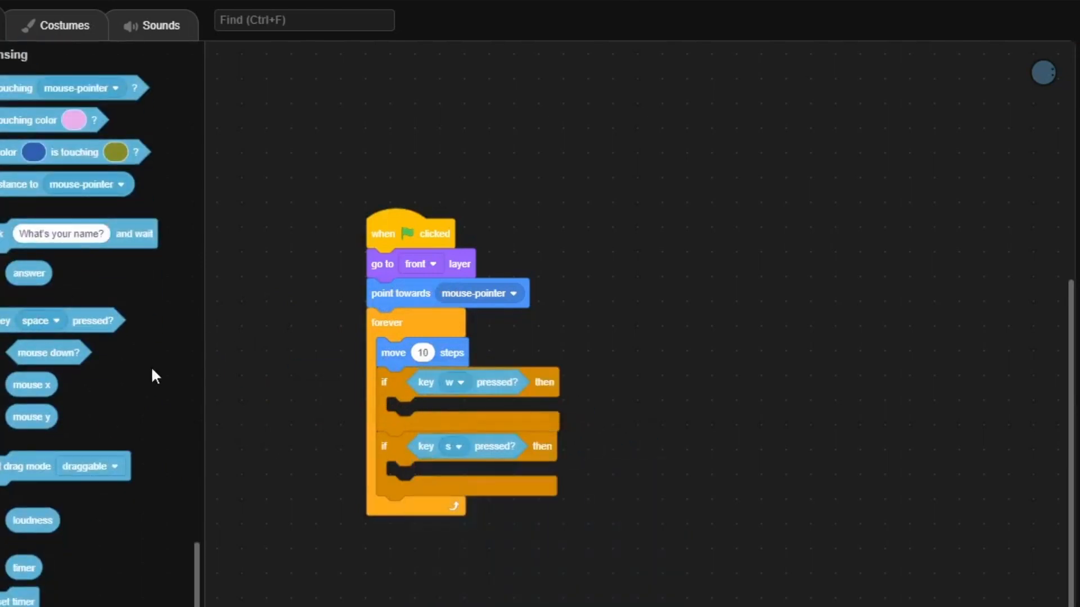
# Put the move 10 steps block inside the w condition and a duplicate set to -10 steps inside the s condition
pyautogui.moveTo(385, 382); pyautogui.dragTo(471, 391)
pyautogui.moveTo(393, 352); pyautogui.dragTo(491, 422)
pyautogui.rightClick(518, 429)
pyautogui.click(551, 441)
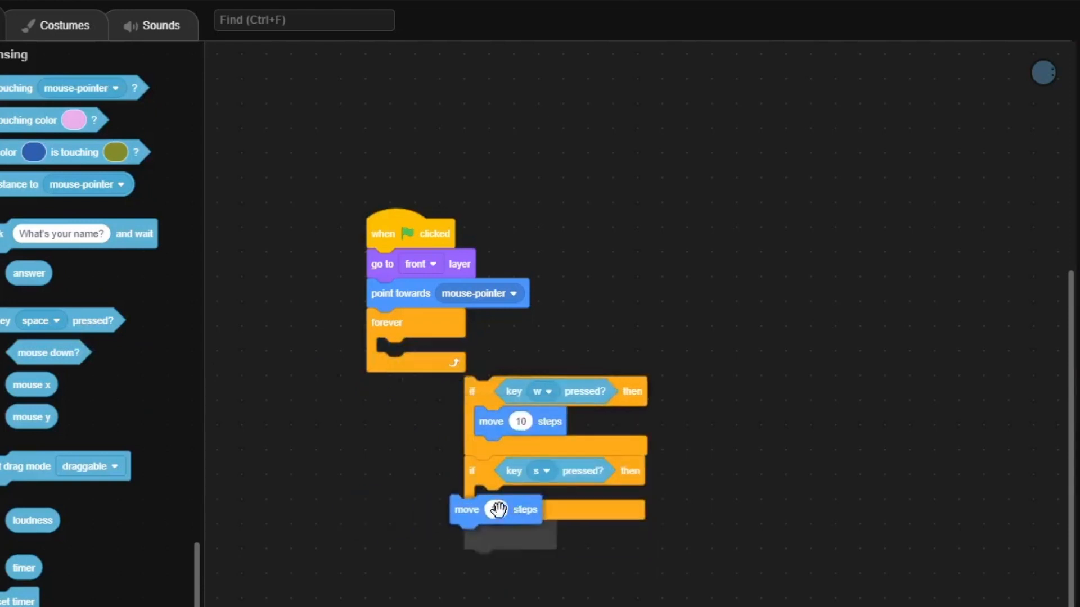
pyautogui.click(513, 502)
pyautogui.write('-10')
# Place point towards mouse-pointer and both key conditions inside the forever loop, and attach the loop below the go to front layer block
pyautogui.moveTo(416, 362); pyautogui.dragTo(362, 358)
pyautogui.moveTo(434, 293); pyautogui.dragTo(386, 350)
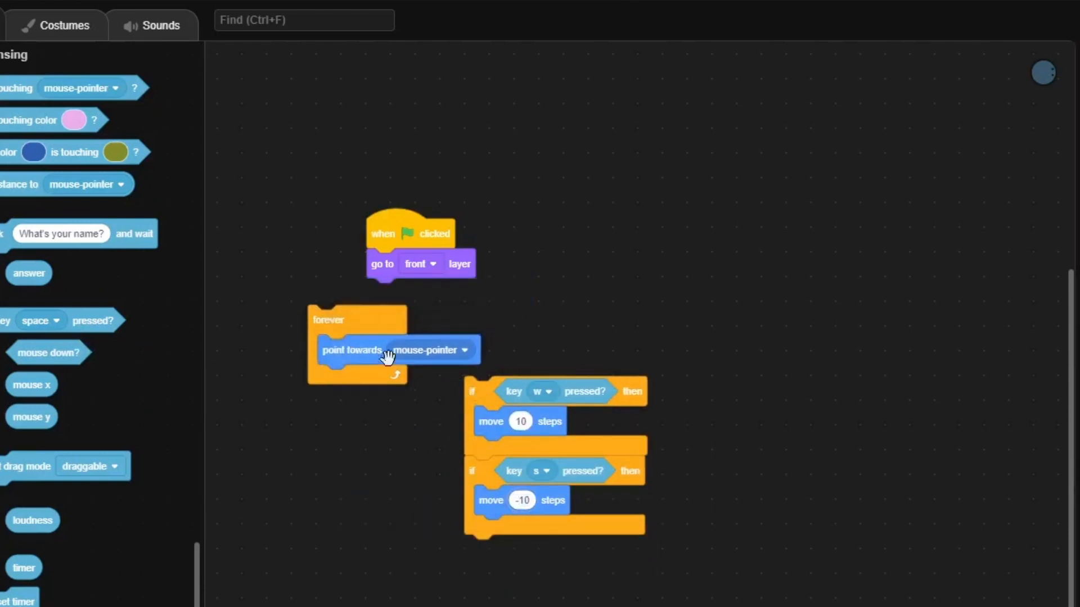
pyautogui.moveTo(472, 391); pyautogui.dragTo(325, 380)
pyautogui.moveTo(331, 334); pyautogui.dragTo(382, 315)
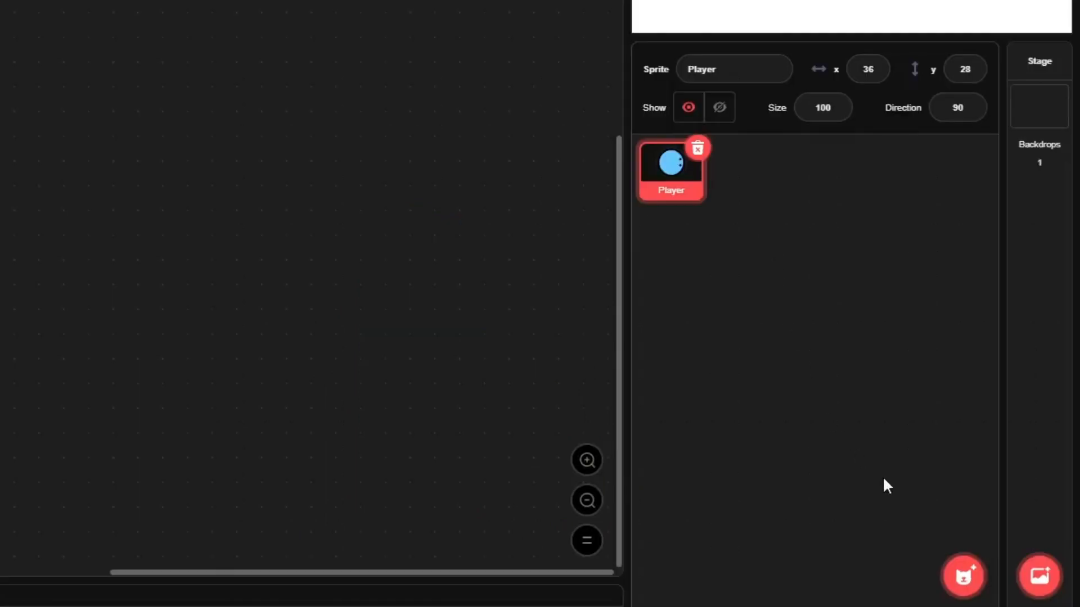
# Create a new painted sprite and name it Background
pyautogui.moveTo(964, 574)
pyautogui.click(965, 506)
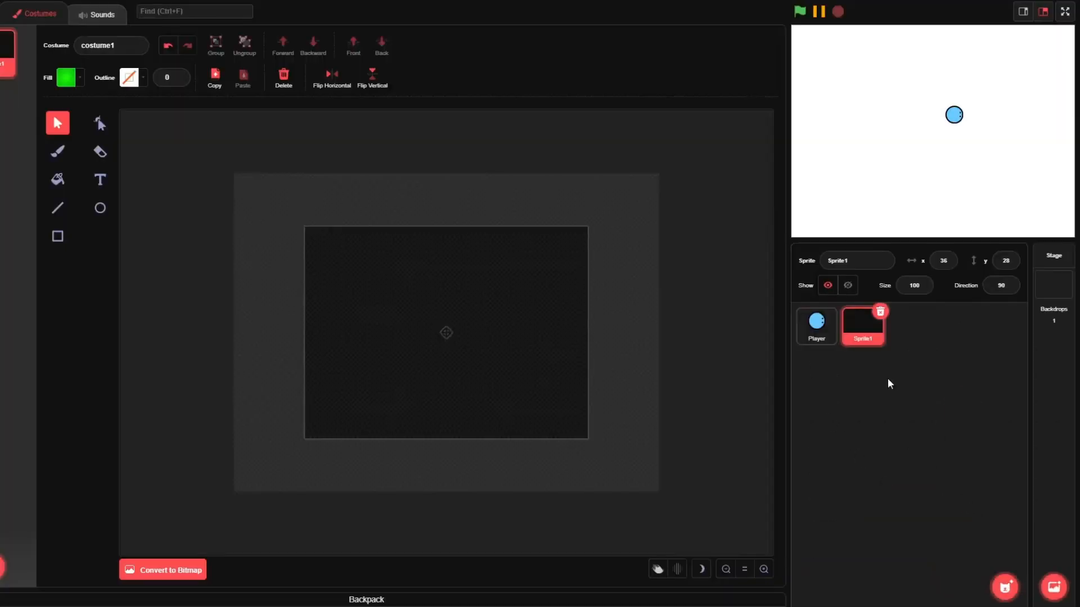
pyautogui.click(871, 268)
pyautogui.write('Backg')
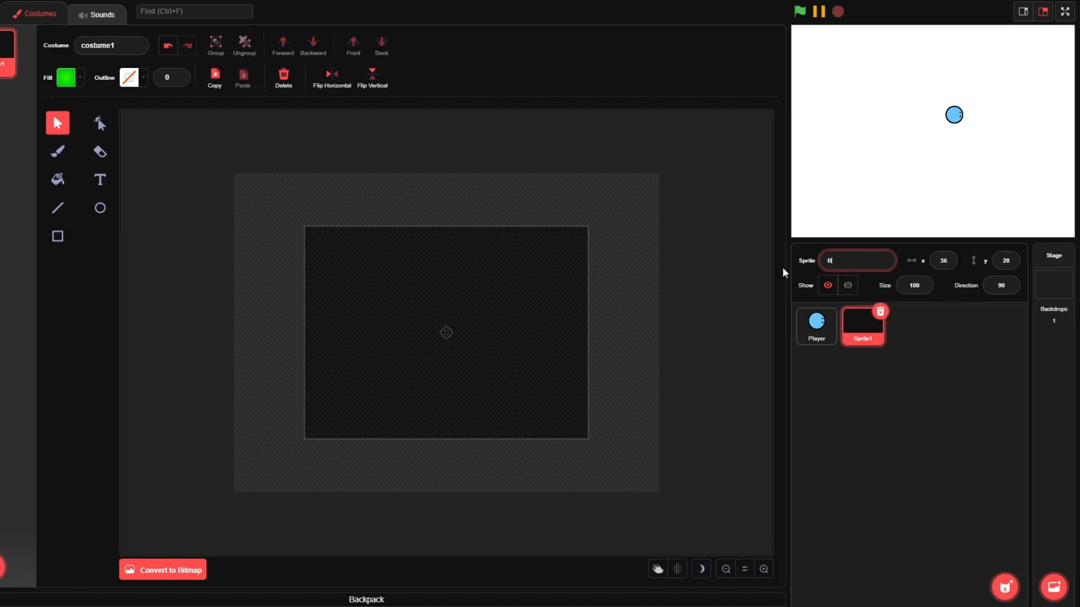
pyautogui.write('round')
pyautogui.press('Return')
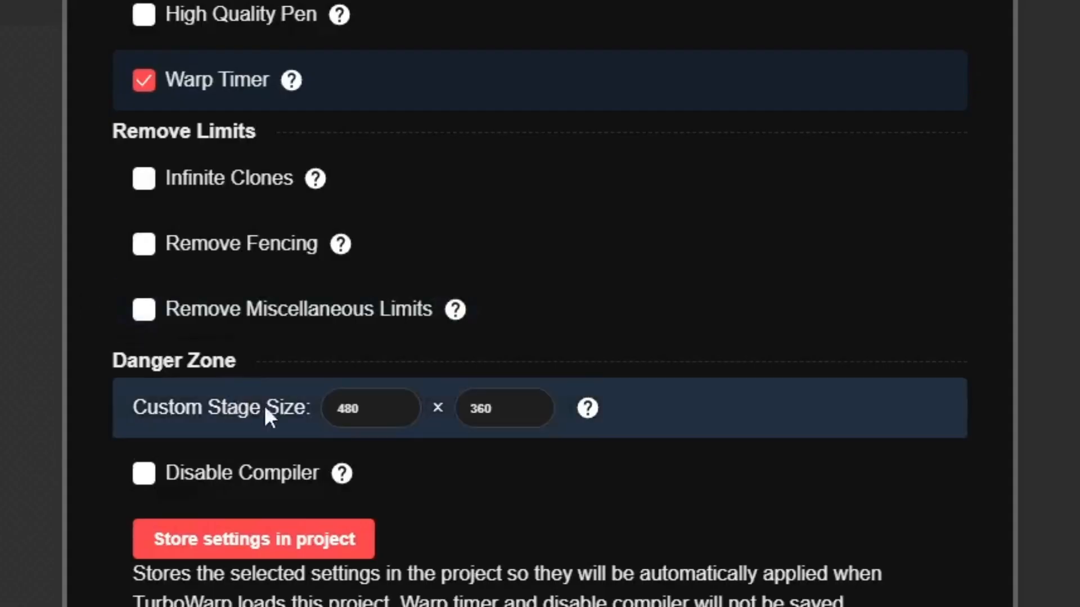
# Set the custom stage width to 640 in the advanced settings
pyautogui.click(284, 419)
pyautogui.write('640')
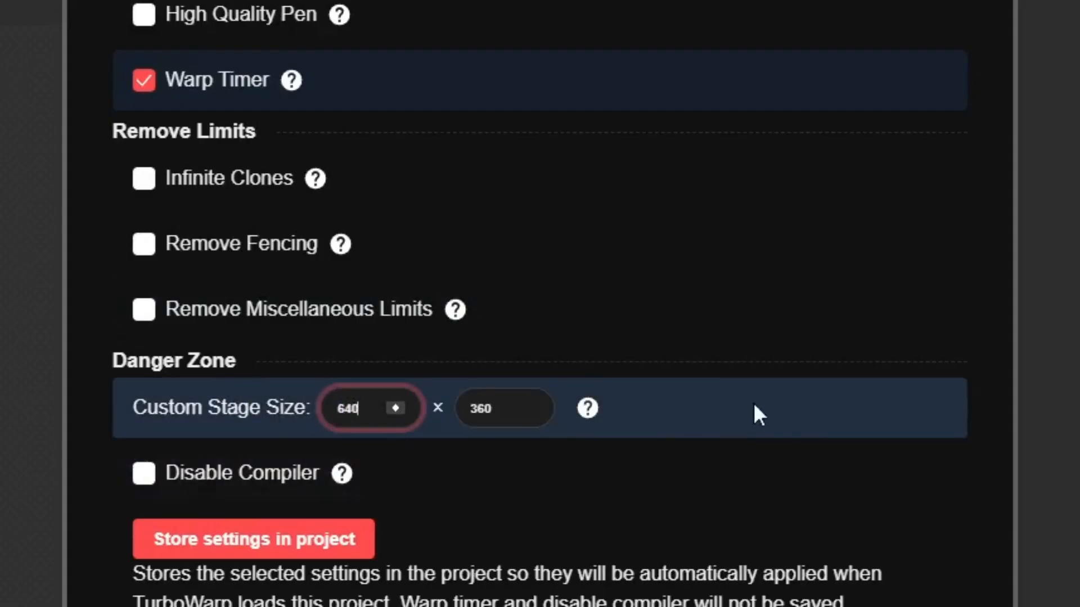
pyautogui.click(776, 417)
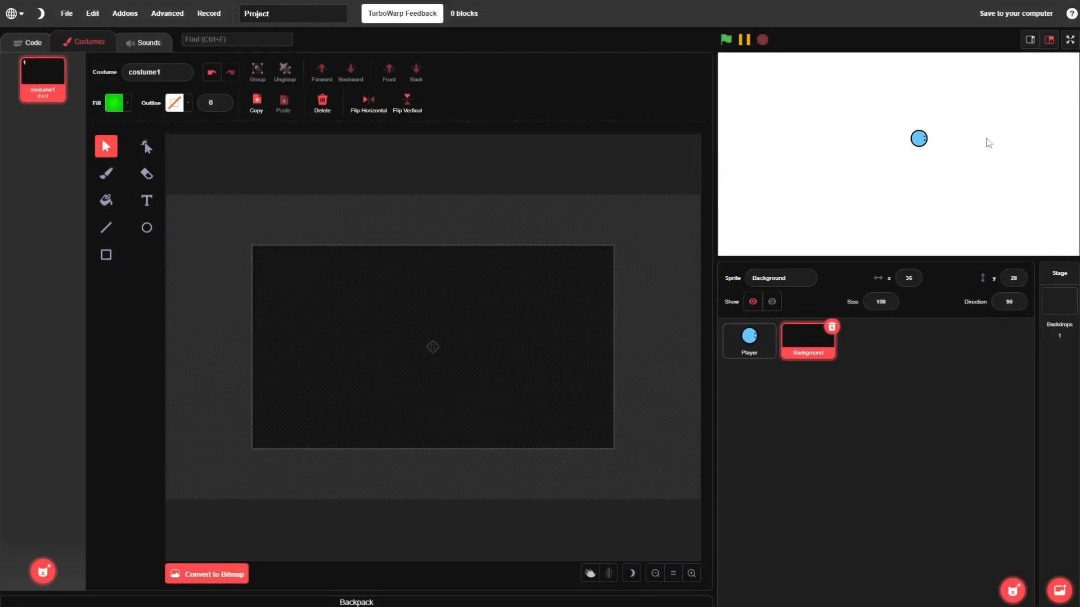
# Adjust the rectangle's radial fill gradient: change the darker green's brightness, and set the lighter green to brightness 90.3 with lower saturation
pyautogui.click(107, 256)
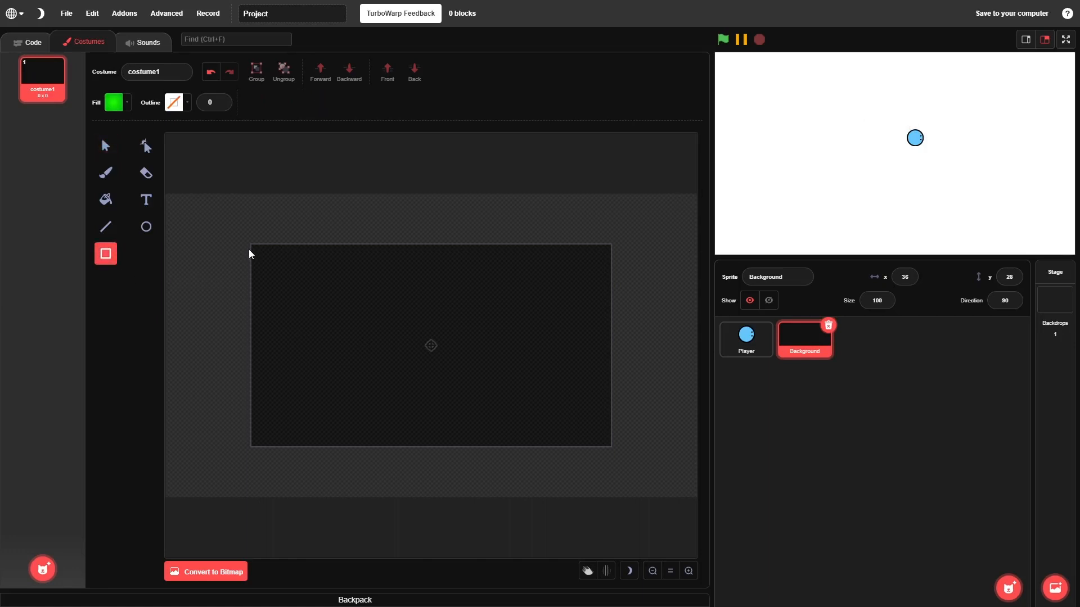
pyautogui.click(114, 103)
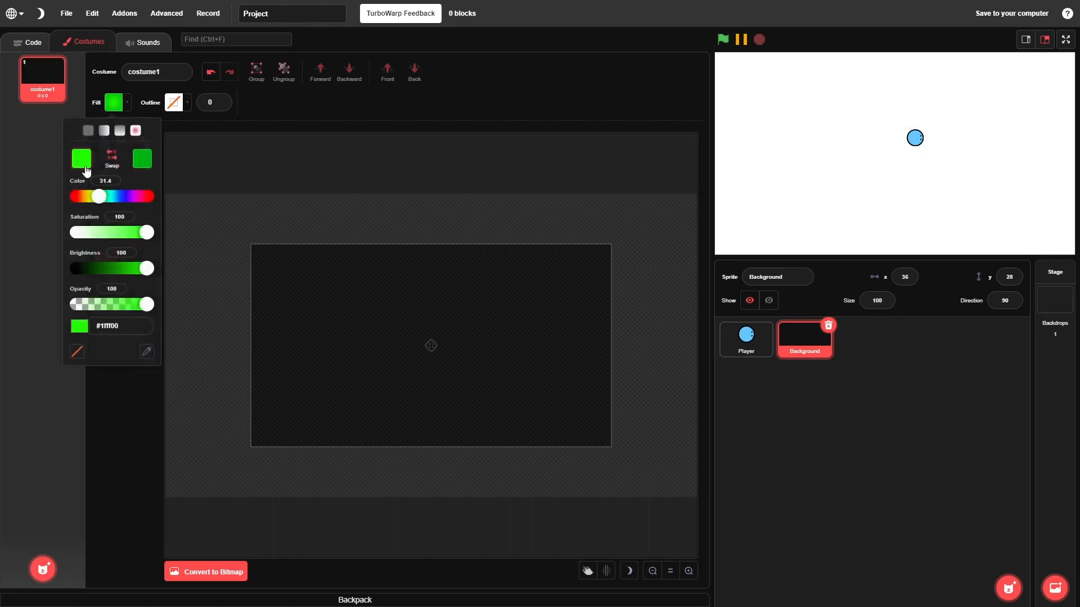
pyautogui.click(138, 163)
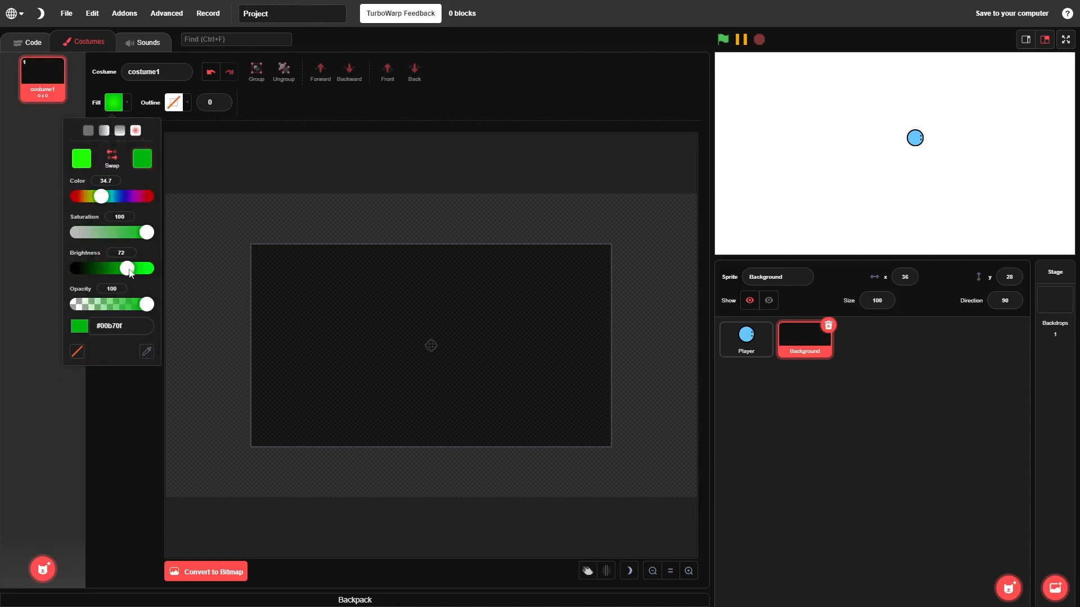
pyautogui.moveTo(130, 273)
pyautogui.mouseDown()
pyautogui.moveTo(115, 268)
pyautogui.moveTo(135, 270)
pyautogui.mouseUp()
pyautogui.click(81, 159)
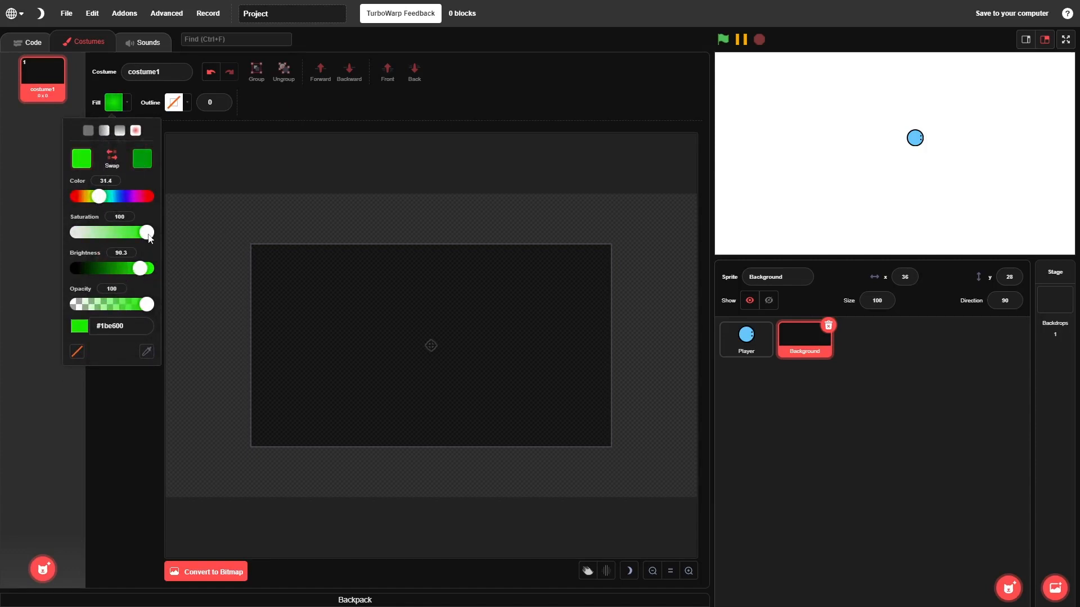
pyautogui.moveTo(147, 232); pyautogui.dragTo(132, 232)
pyautogui.click(199, 228)
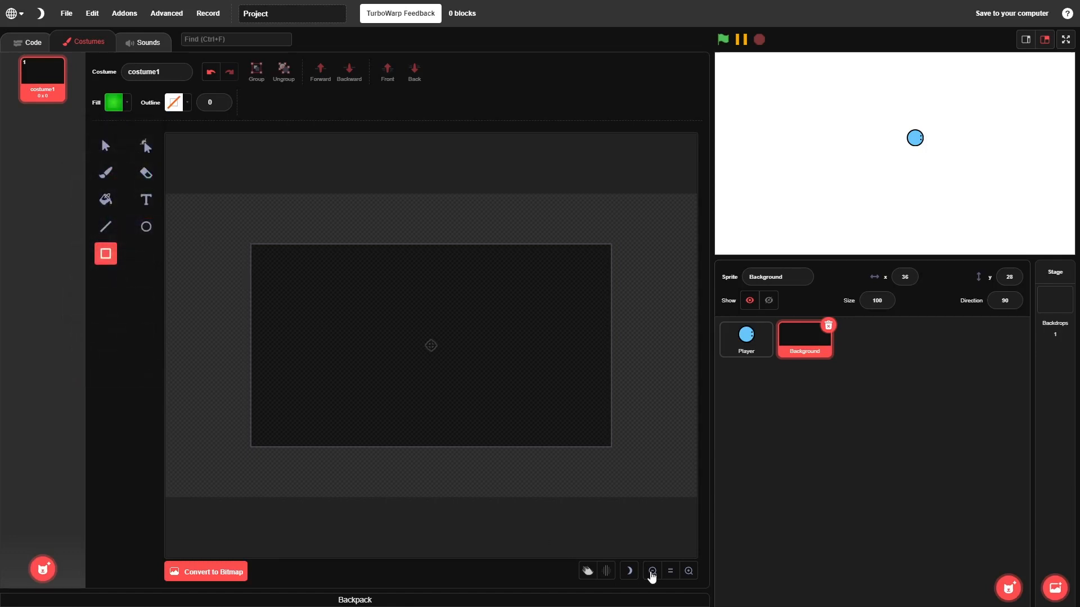
# Draw a green gradient rectangle on the Background costume from the canvas's upper-left corner to beyond its lower-right corner
pyautogui.click(652, 573)
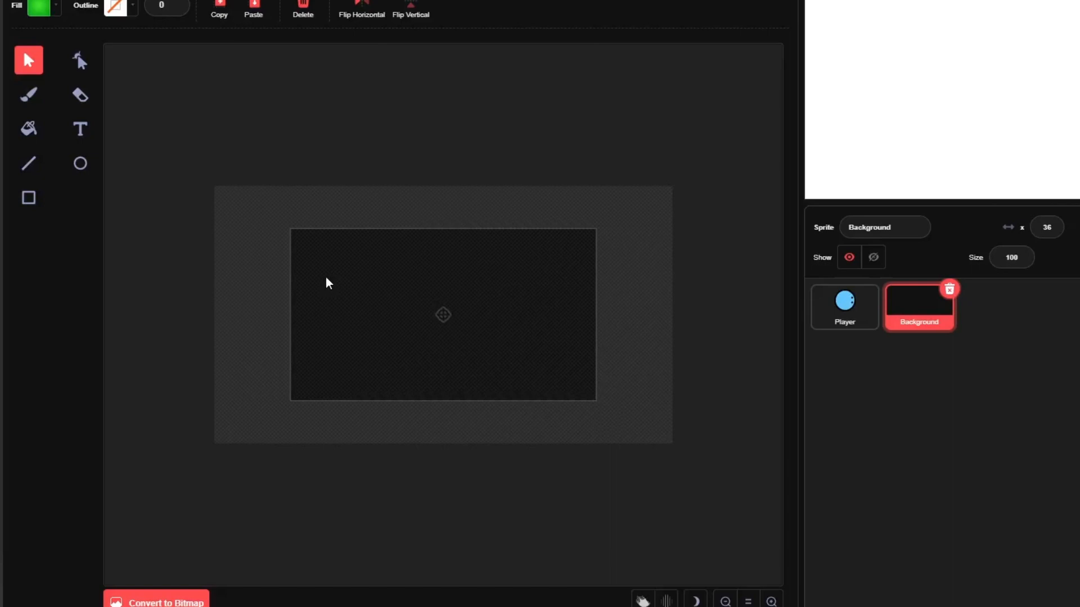
pyautogui.click(29, 202)
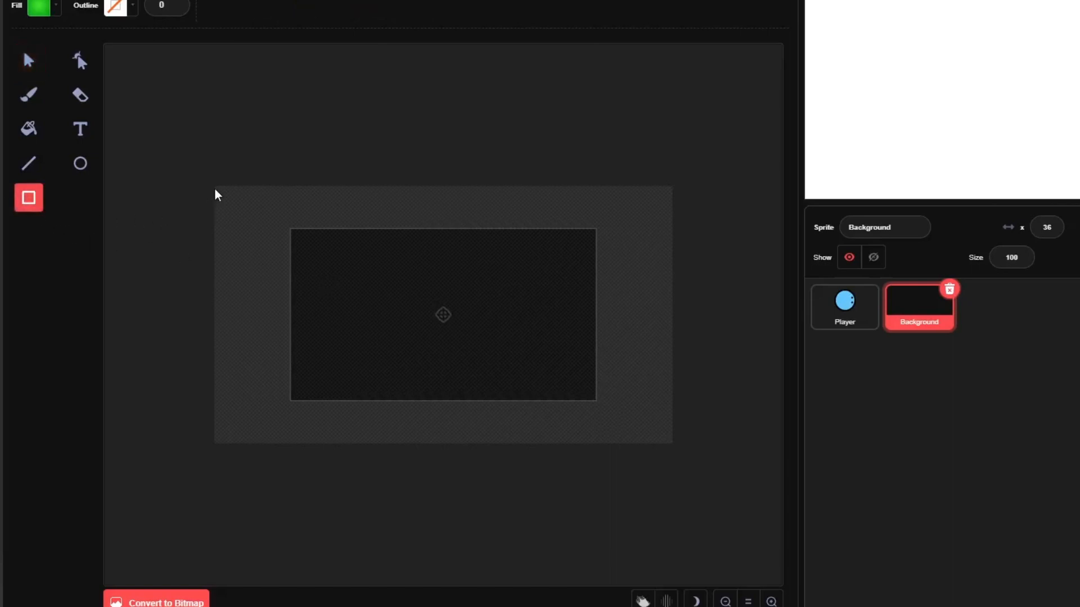
pyautogui.moveTo(220, 193); pyautogui.dragTo(730, 497)
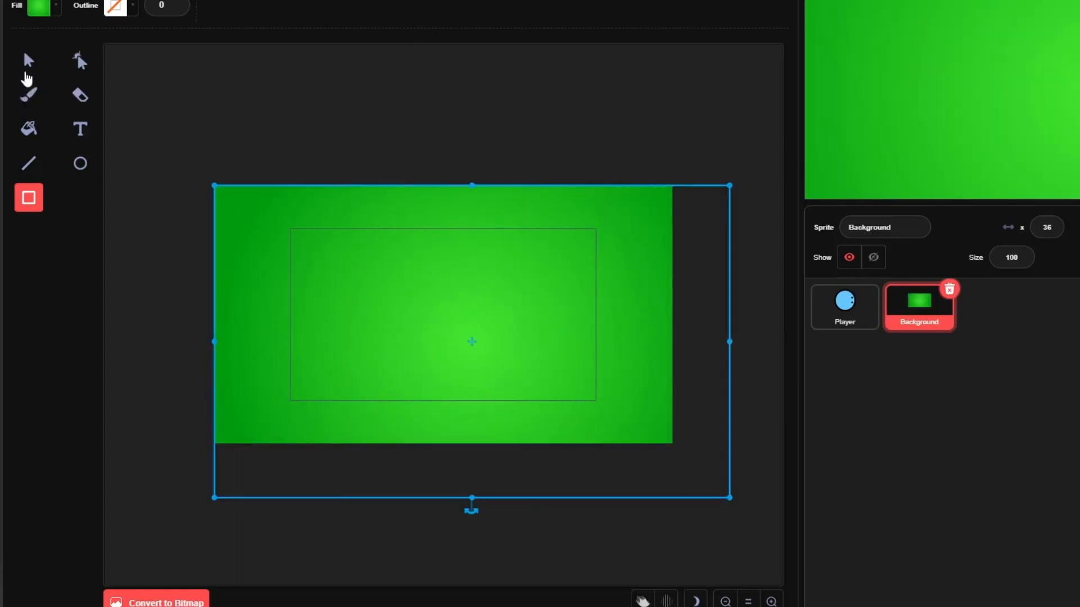
# Duplicate the green rectangle three times and arrange the four copies in a two-by-two grid meeting at the costume's centre
pyautogui.click(29, 60)
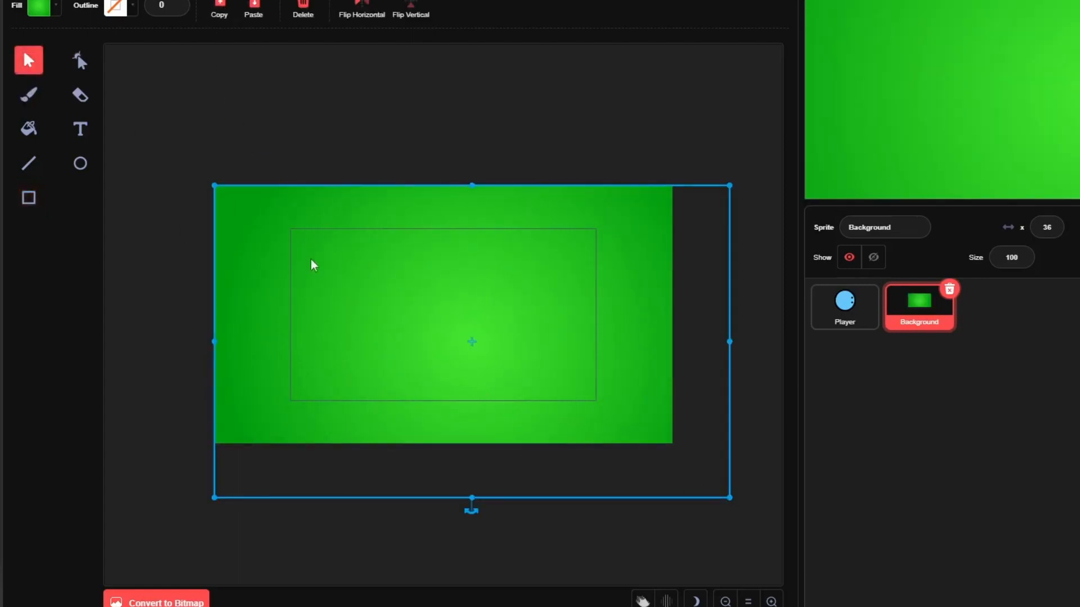
pyautogui.moveTo(311, 262); pyautogui.dragTo(366, 356)
pyautogui.click(219, 15)
pyautogui.click(254, 17)
pyautogui.click(219, 16)
pyautogui.click(255, 17)
pyautogui.click(218, 16)
pyautogui.click(253, 15)
pyautogui.click(609, 257)
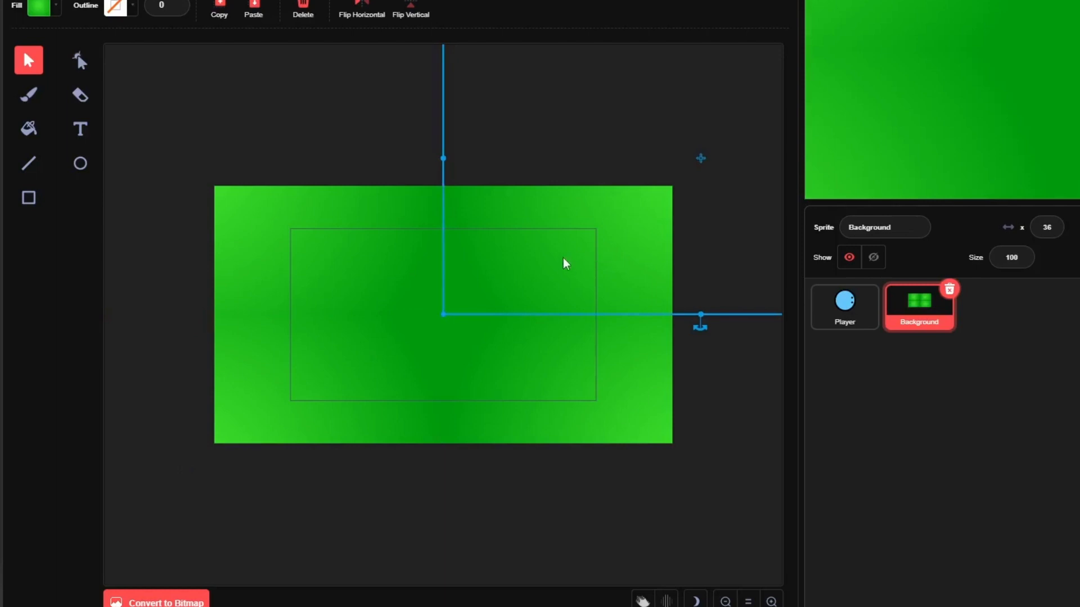
pyautogui.click(332, 248)
pyautogui.click(525, 334)
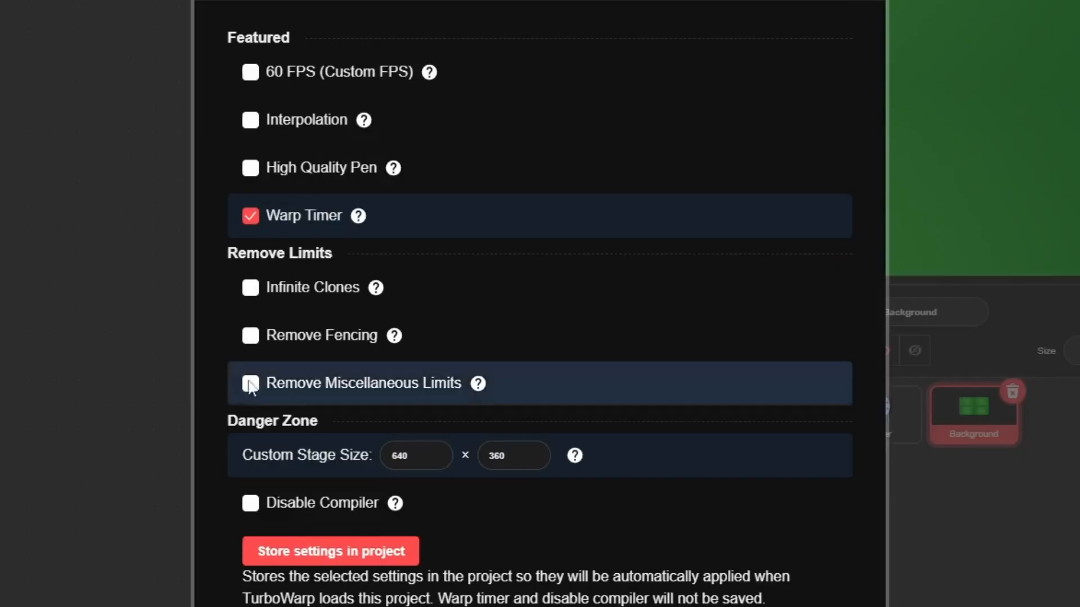
# Set the custom stage size to 1920 × 1080 in the advanced settings and close them
pyautogui.doubleClick(400, 455)
pyautogui.write('1920')
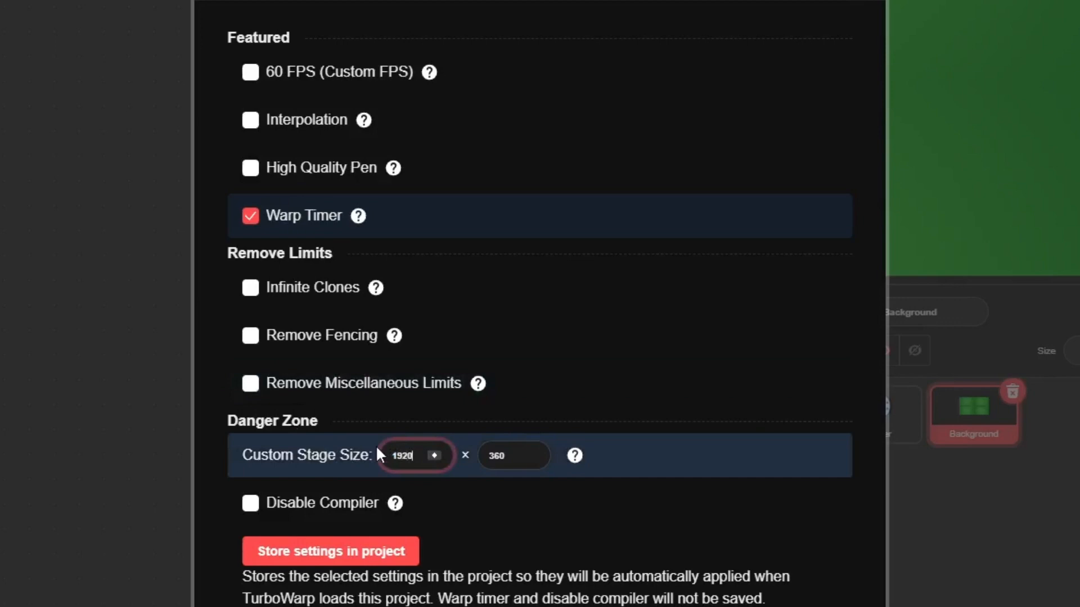
pyautogui.press('Tab')
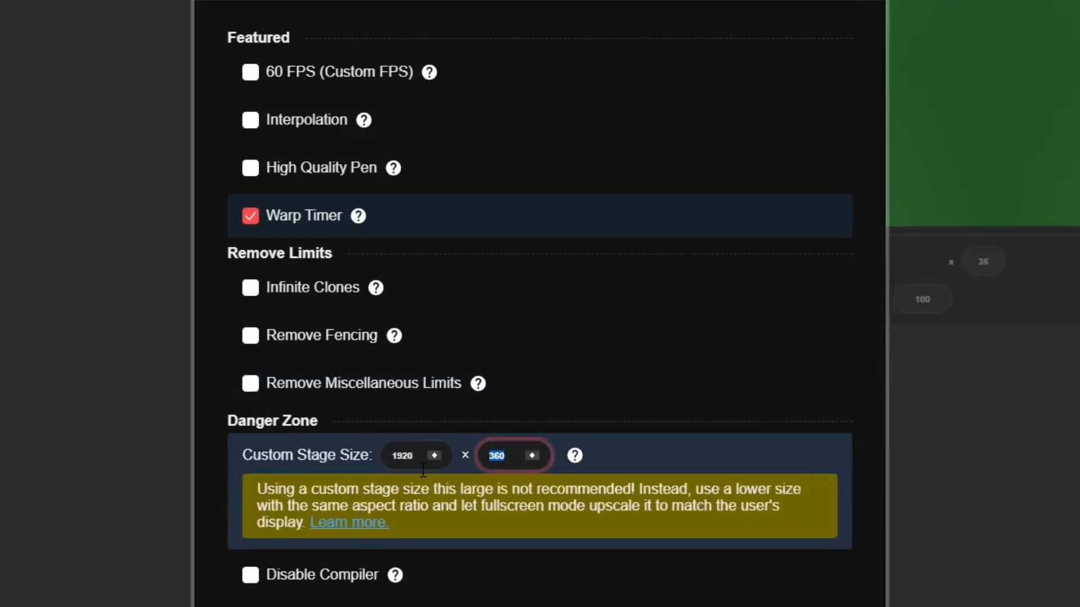
pyautogui.write('1080')
pyautogui.click(676, 458)
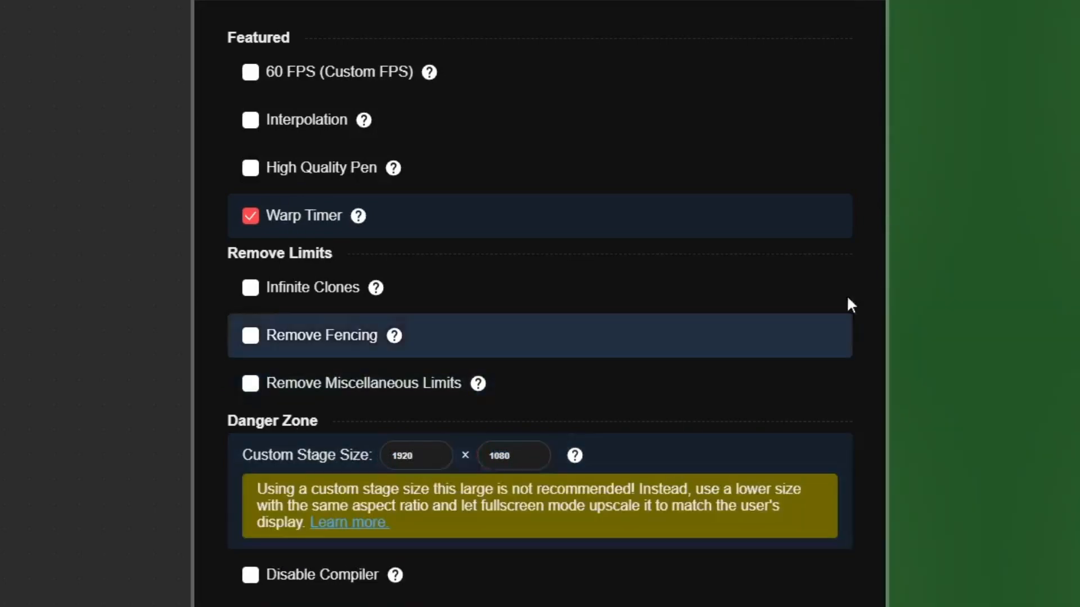
pyautogui.click(864, 6)
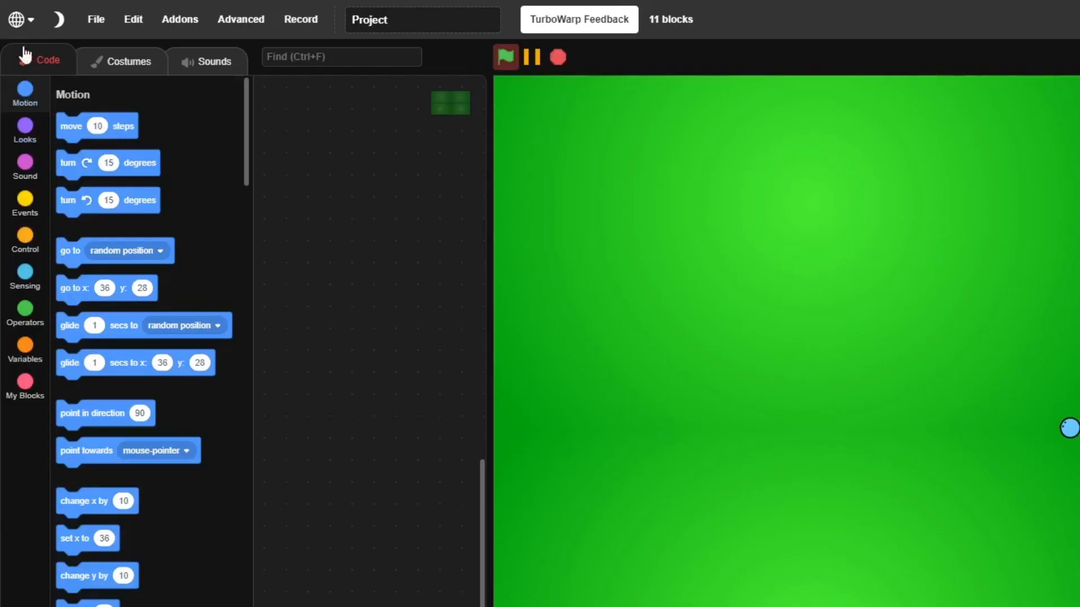
# Open the project in the packager and enable Interpolation and Remove Fencing in its runtime options
pyautogui.click(92, 19)
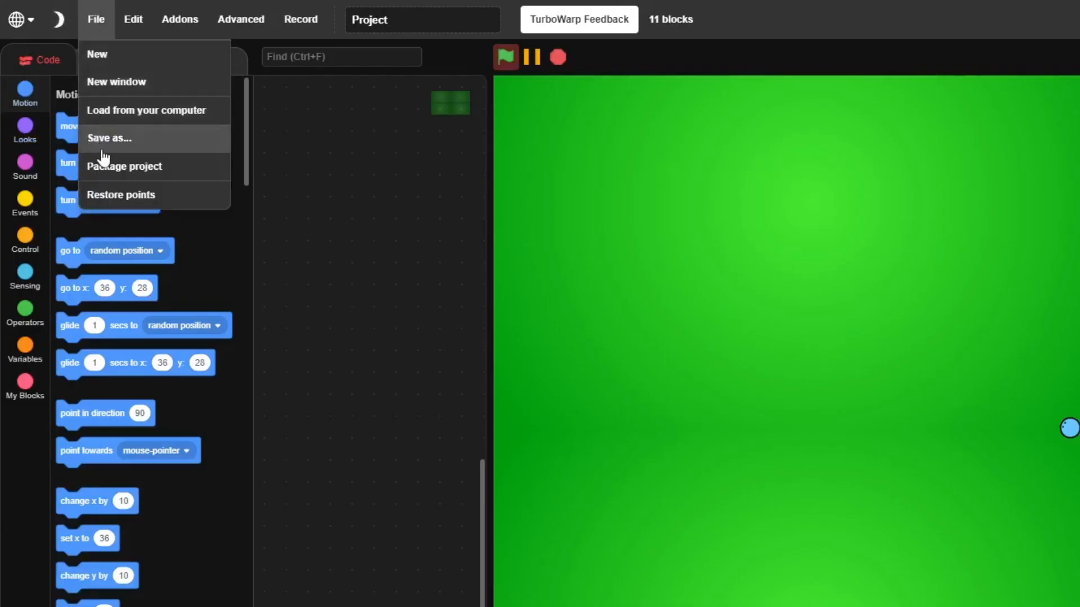
pyautogui.click(111, 170)
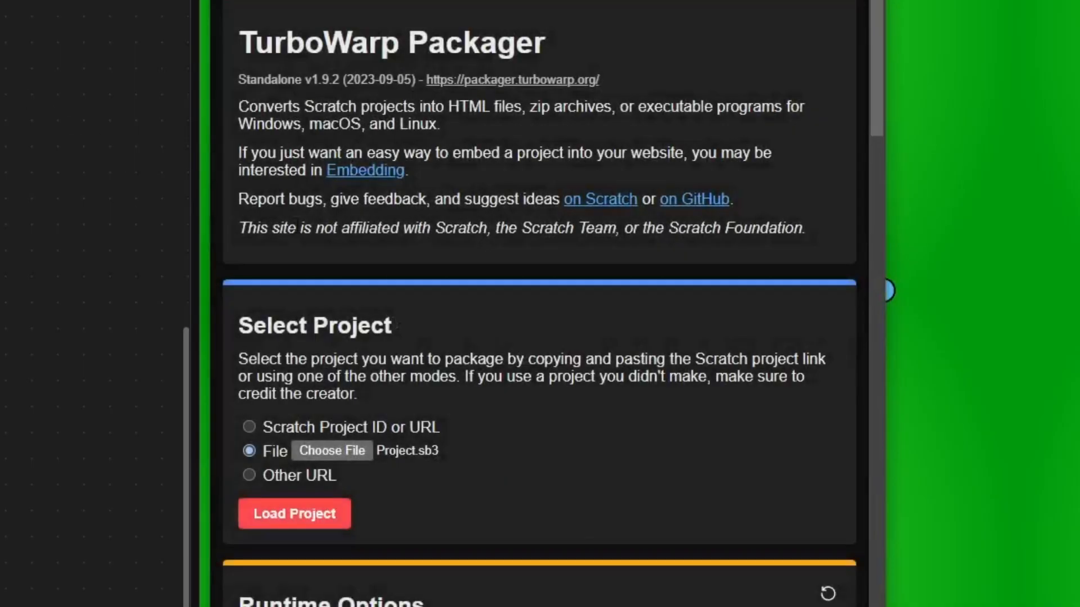
pyautogui.scroll(-5, 469, 326)
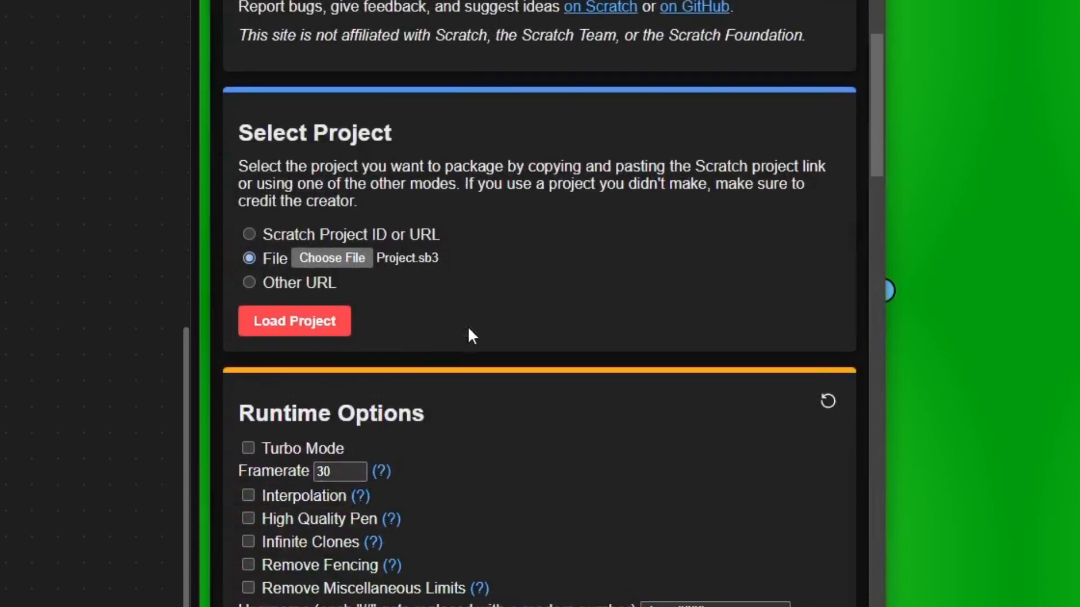
pyautogui.scroll(-3, 470, 336)
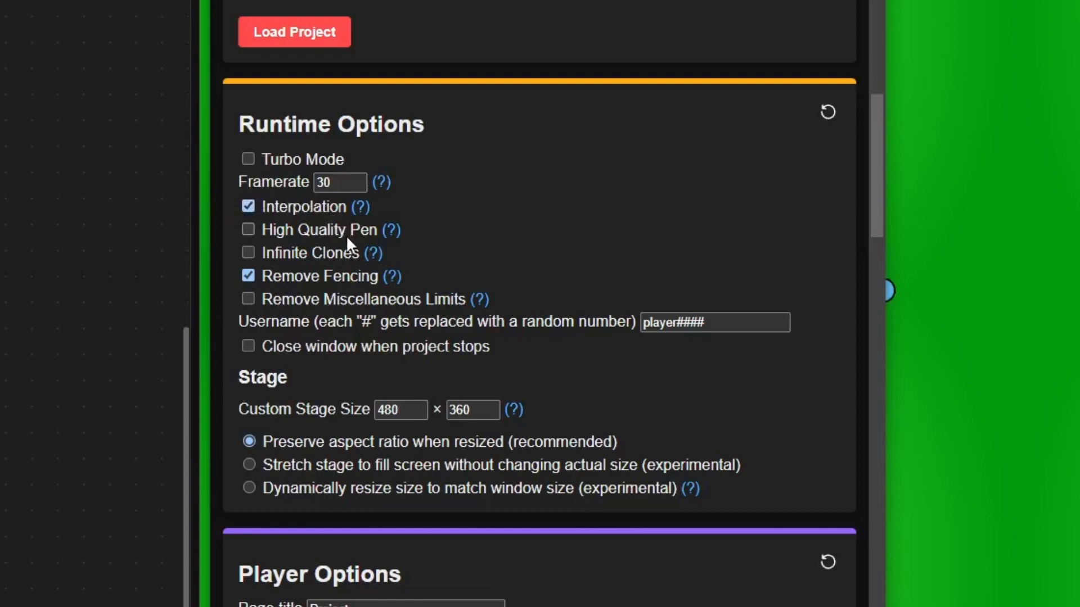
# Set the packager's custom stage size to 1920 × 1080
pyautogui.scroll(-5, 346, 235)
pyautogui.click(336, 122)
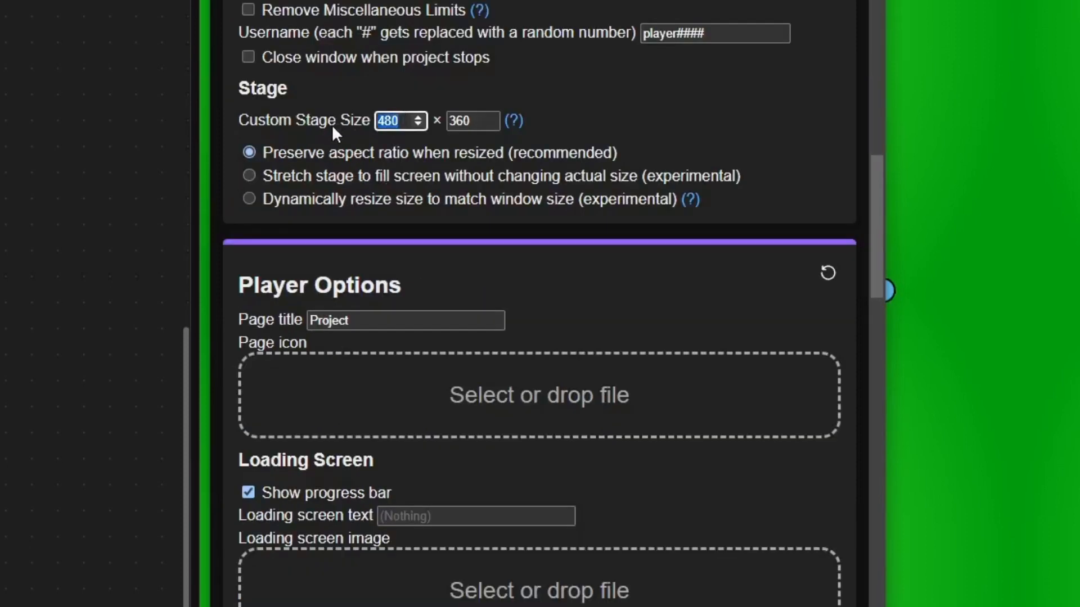
pyautogui.write('1920')
pyautogui.click(472, 120)
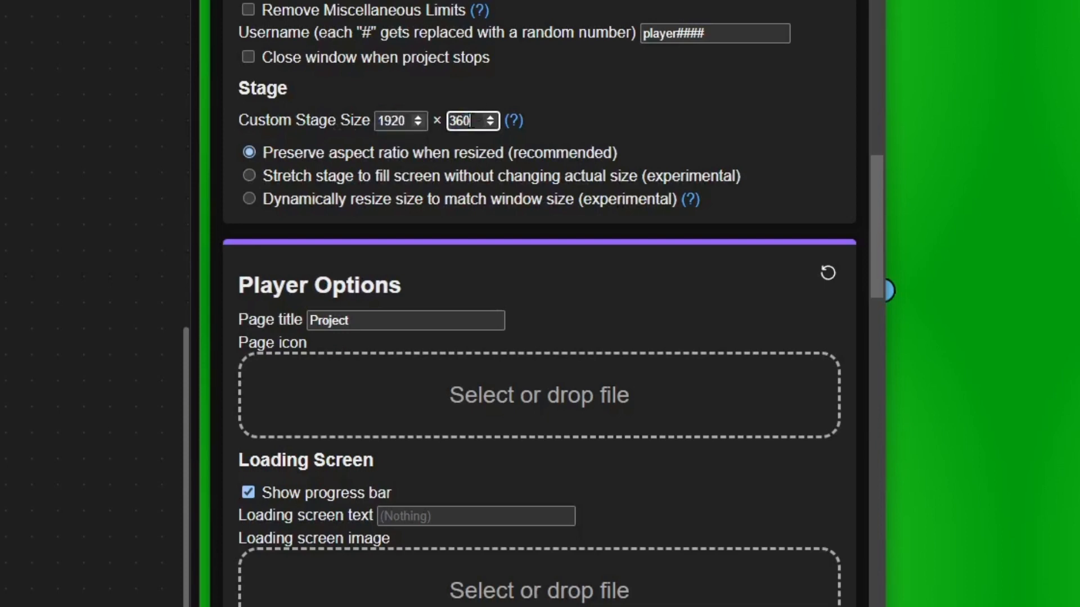
pyautogui.hotkey('ctrl', 'a')
pyautogui.write('1080')
# Make the packaged project start automatically instead of showing a big green flag
pyautogui.scroll(-3, 326, 163)
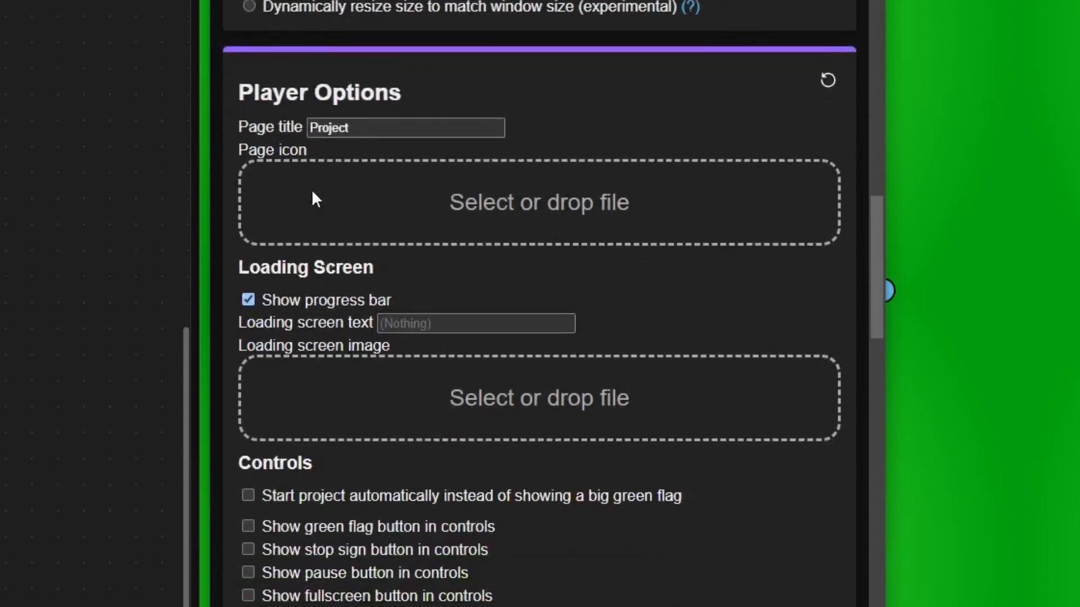
pyautogui.scroll(-5, 313, 197)
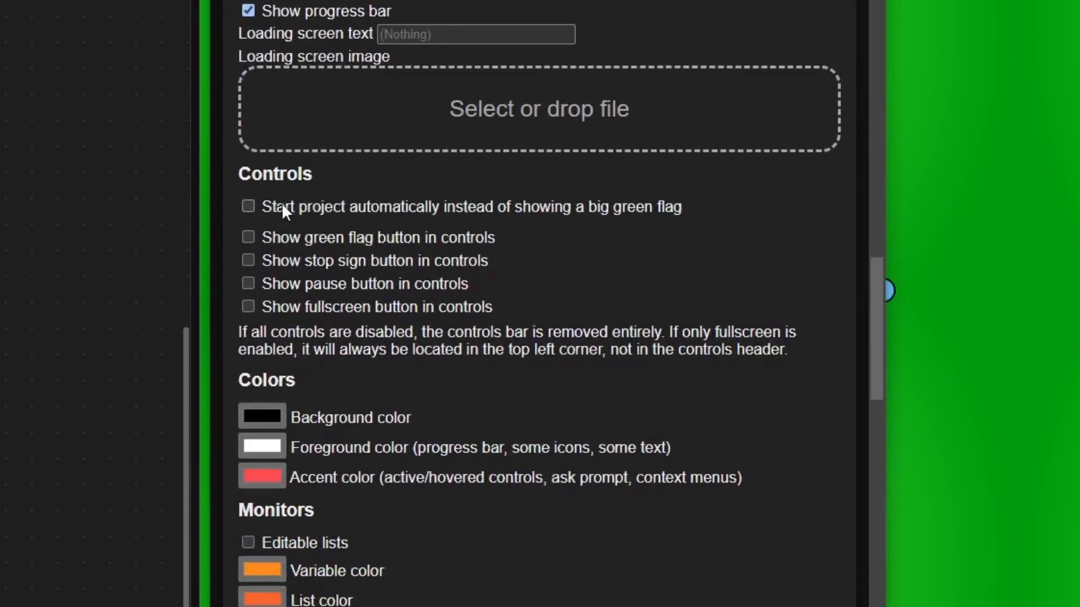
pyautogui.scroll(-2, 282, 206)
pyautogui.click(248, 109)
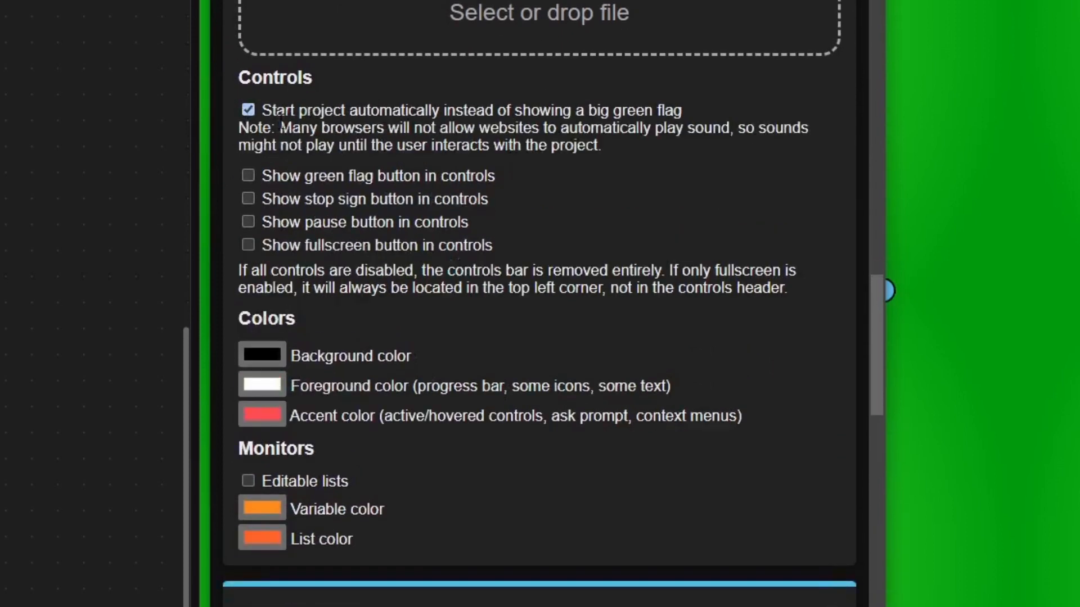
# Package the project as plain HTML and open the exported Project.html in the browser
pyautogui.scroll(-5, 279, 149)
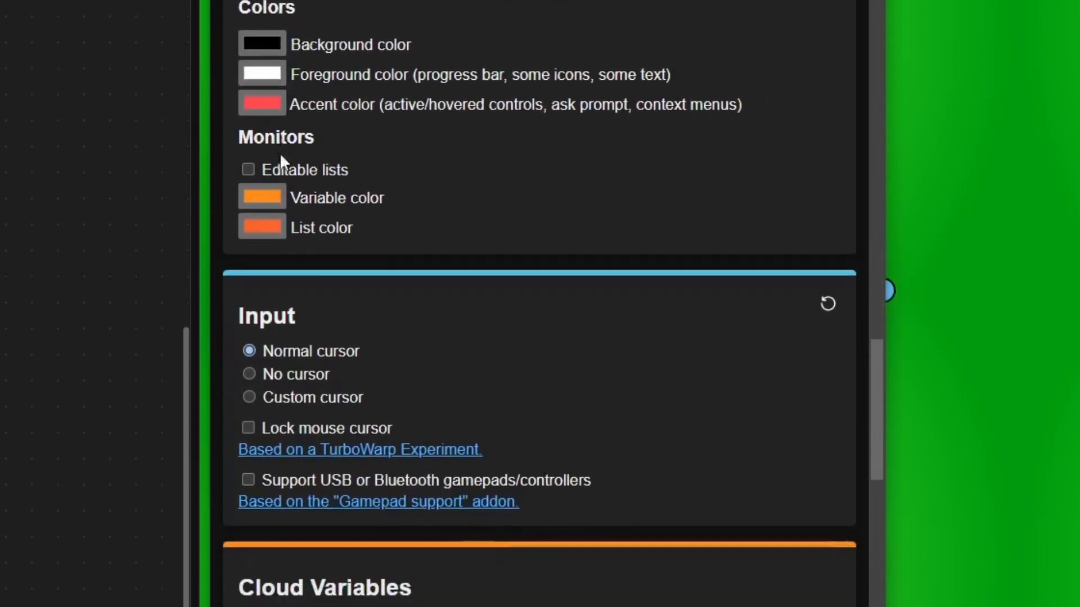
pyautogui.scroll(-5, 280, 159)
pyautogui.scroll(-2, 281, 160)
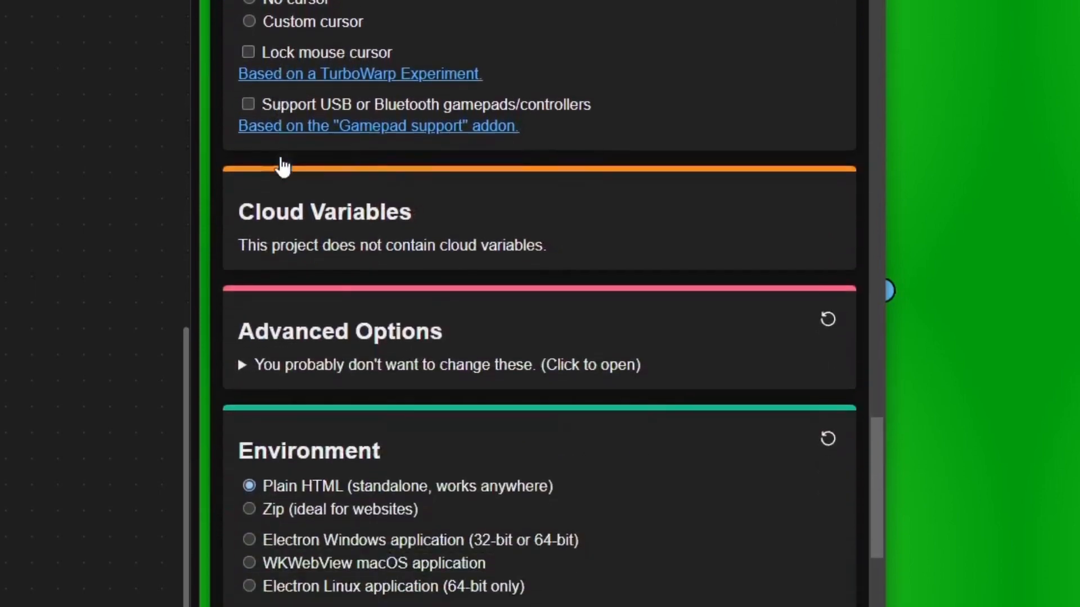
pyautogui.scroll(-5, 282, 164)
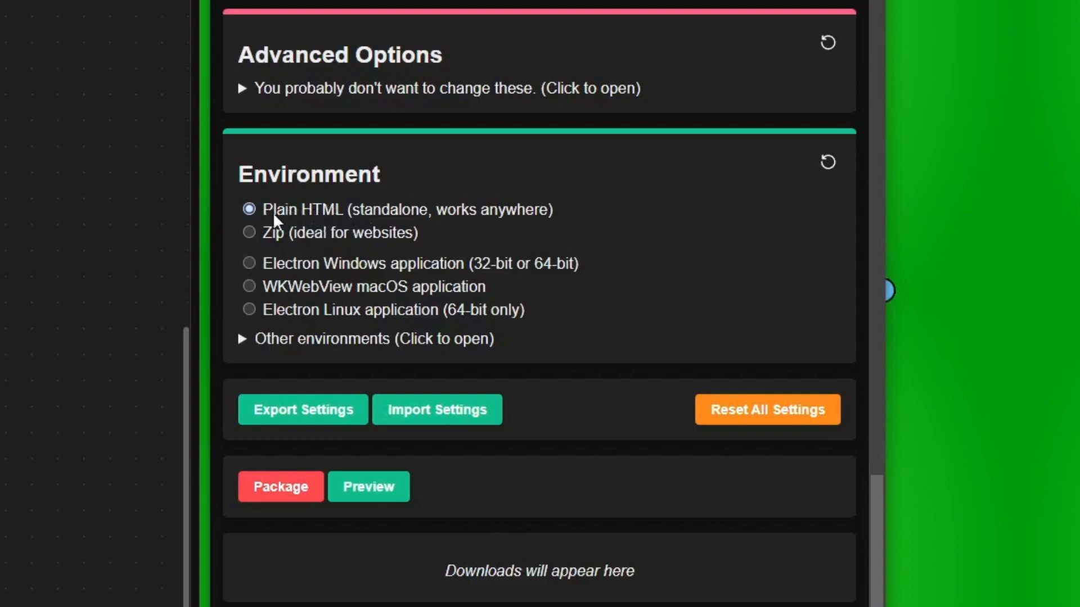
pyautogui.scroll(-2, 344, 215)
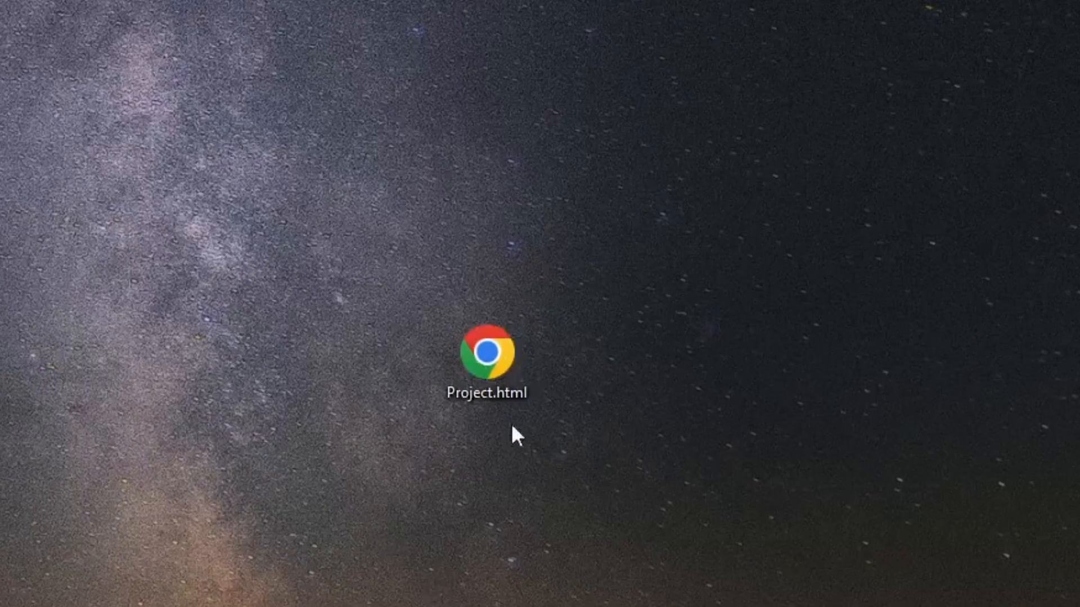
pyautogui.doubleClick(478, 360)
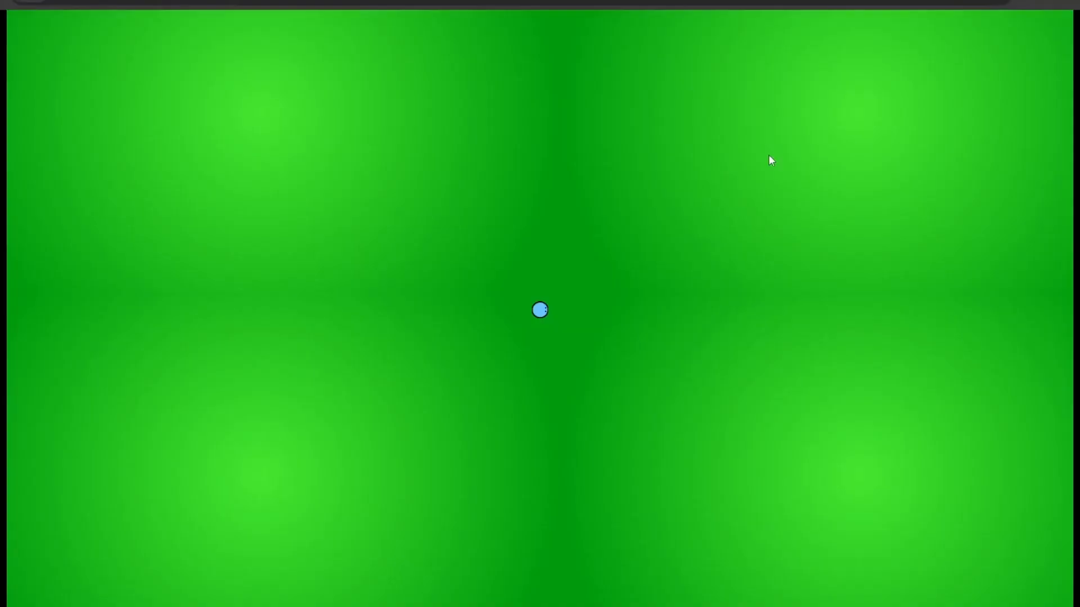